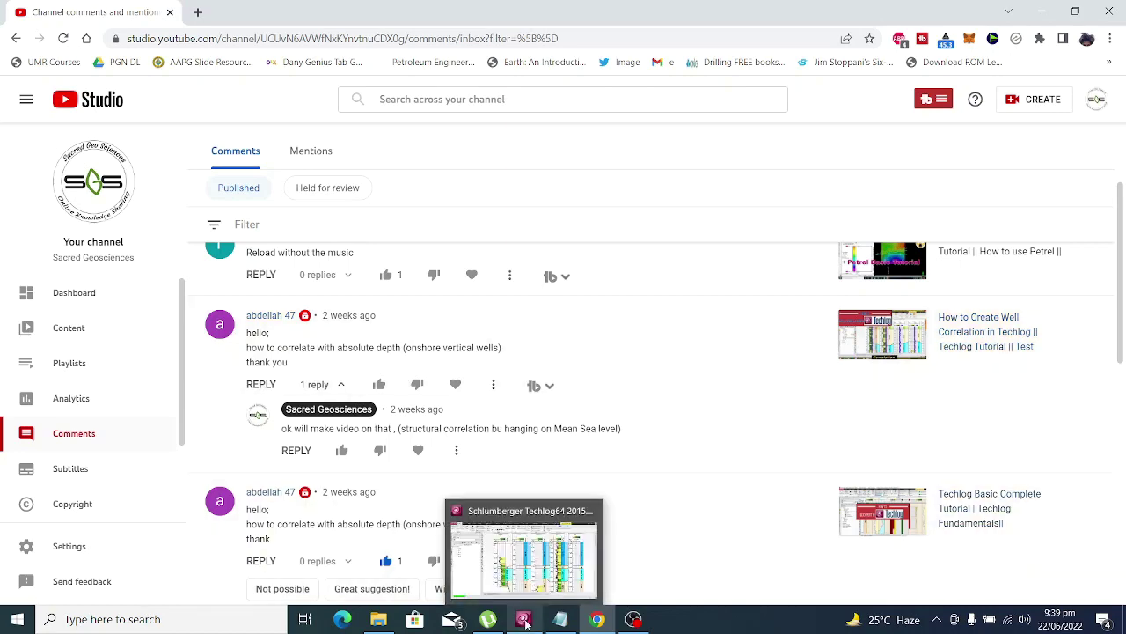
- Switch from YouTube Studio to Techlog's five-well multi-well correlation layout
click(520, 554)
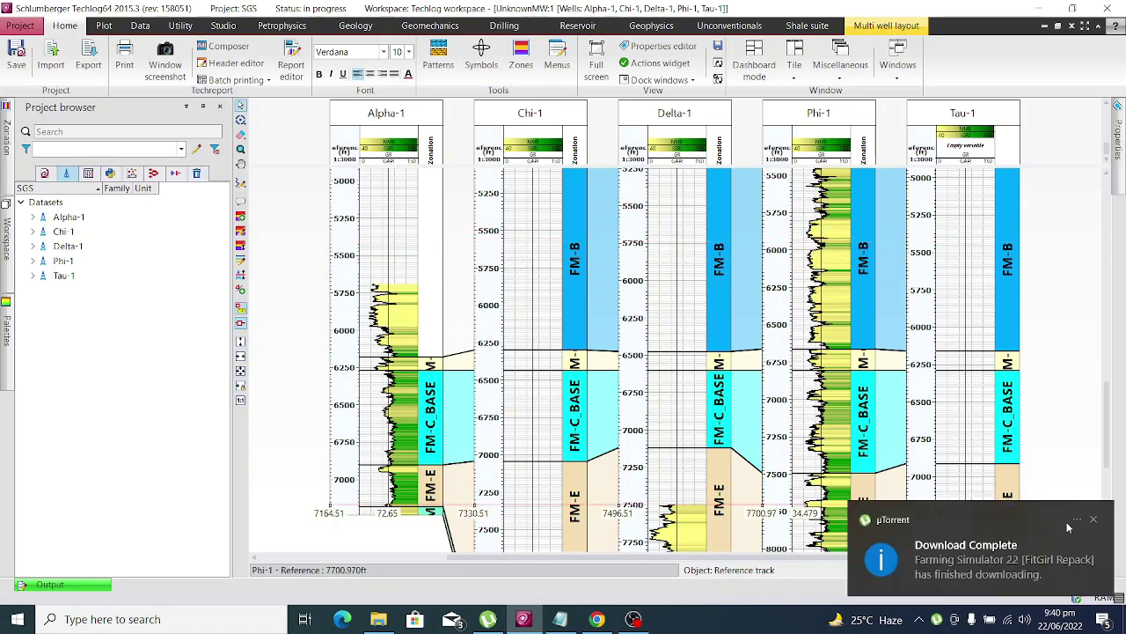
click(1094, 519)
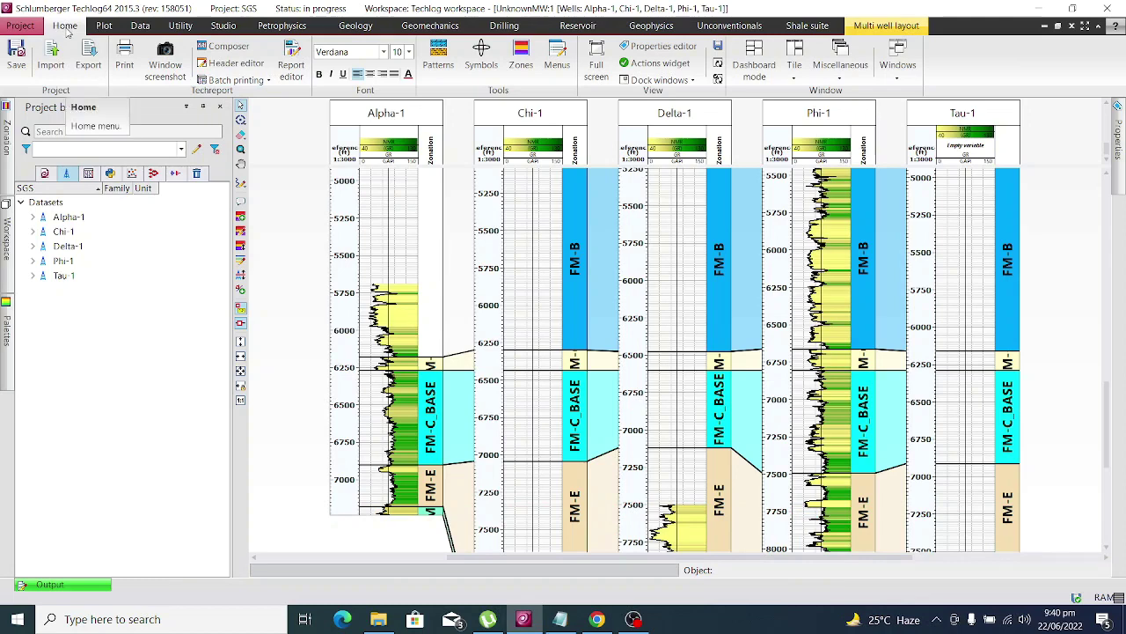
- Launch TVD computation from Data > Reference and coordinates
click(140, 26)
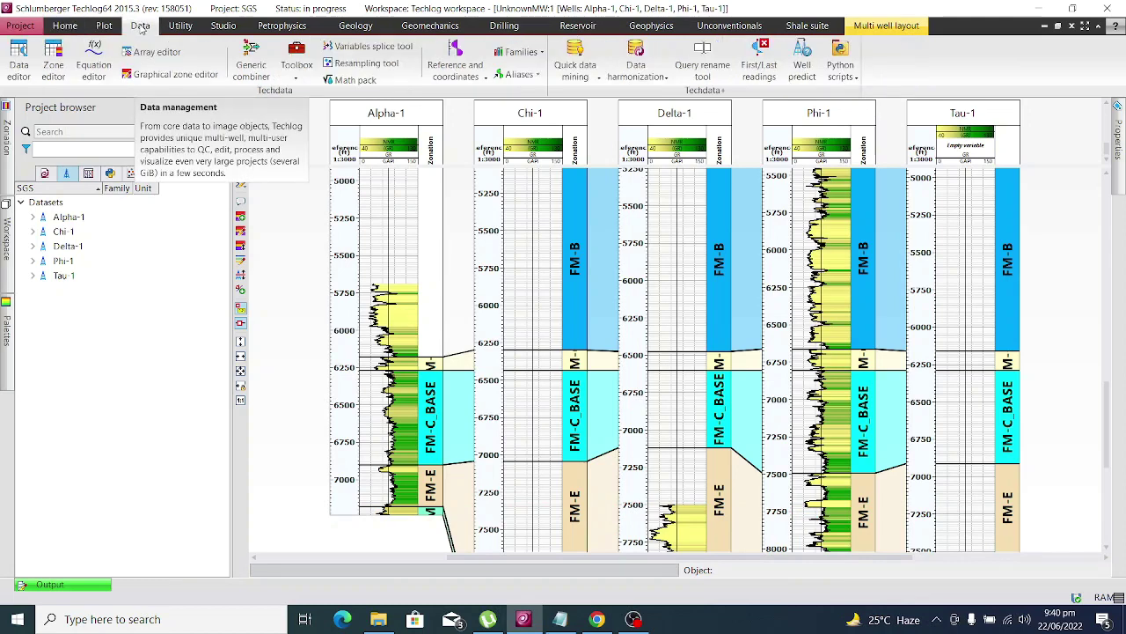
click(479, 79)
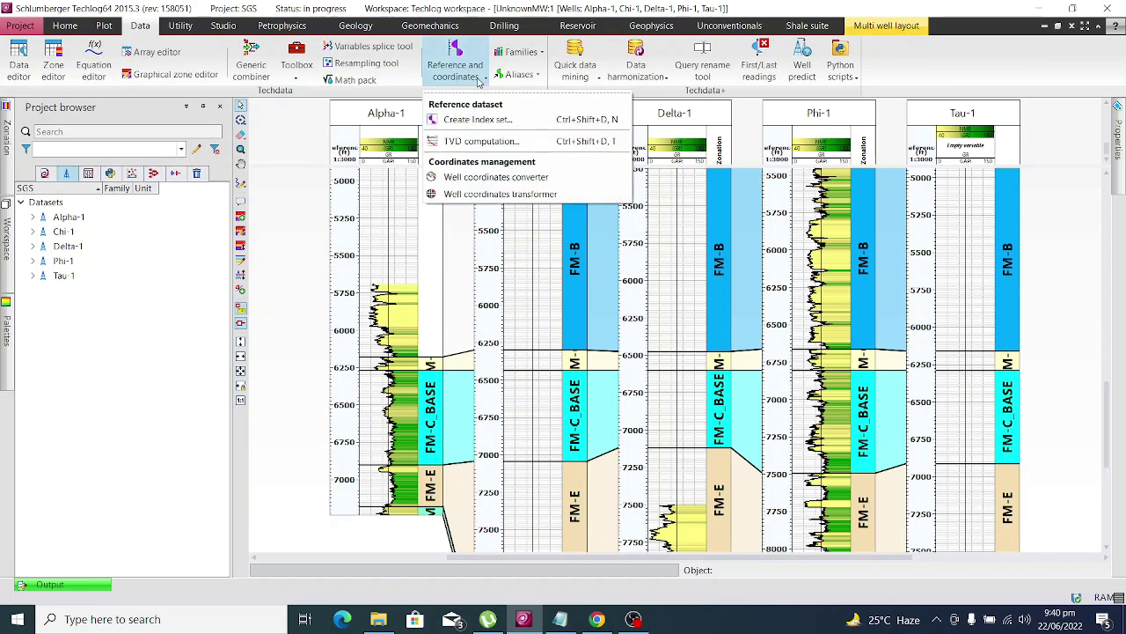
click(490, 143)
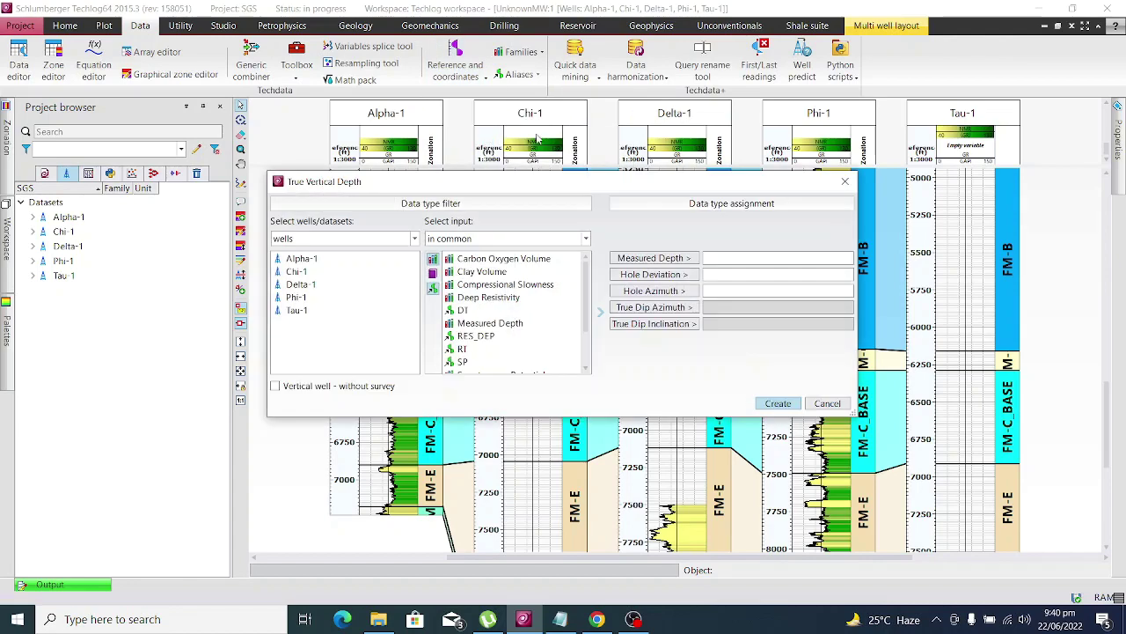
drag(662, 185, 695, 115)
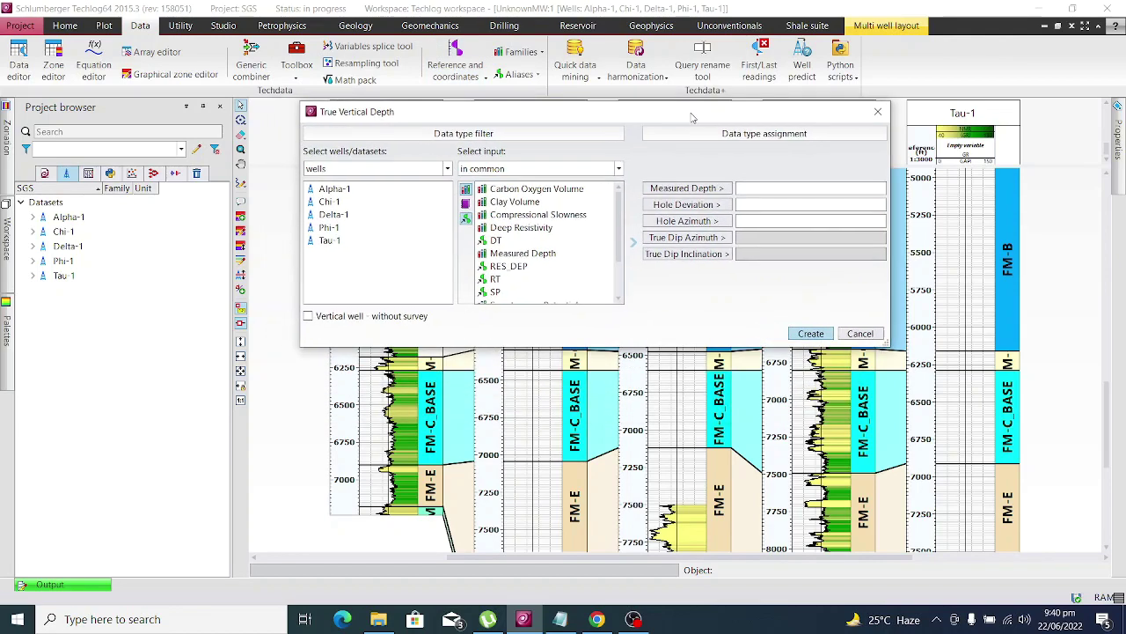
- Set Alpha-1 as a vertical well without survey, with Measured Depth as depth input, and create the table
click(308, 317)
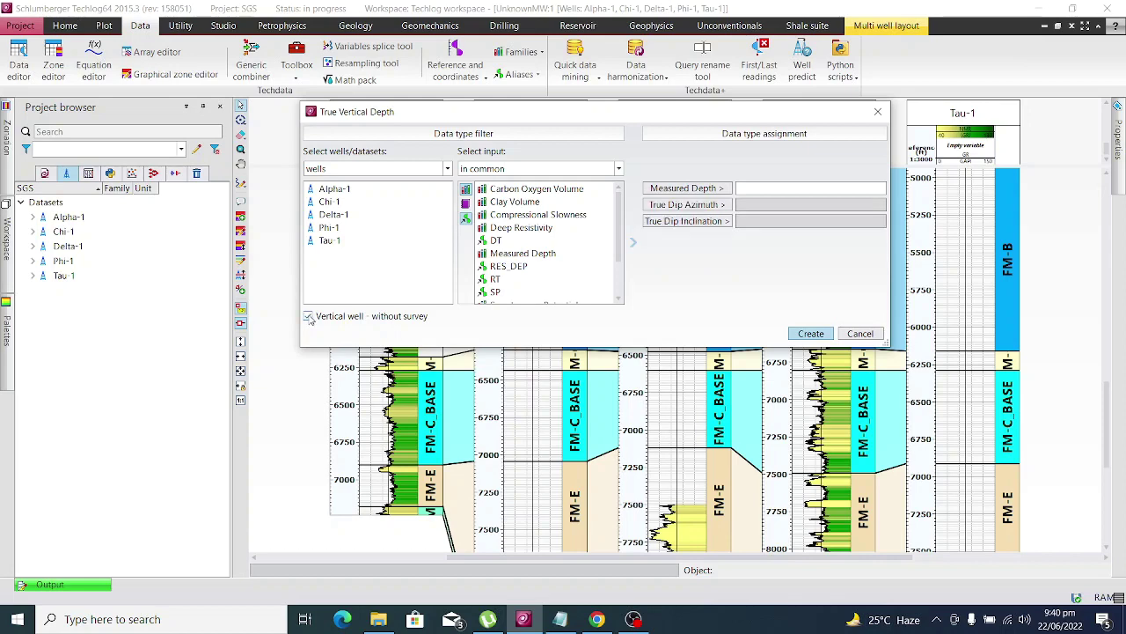
click(466, 219)
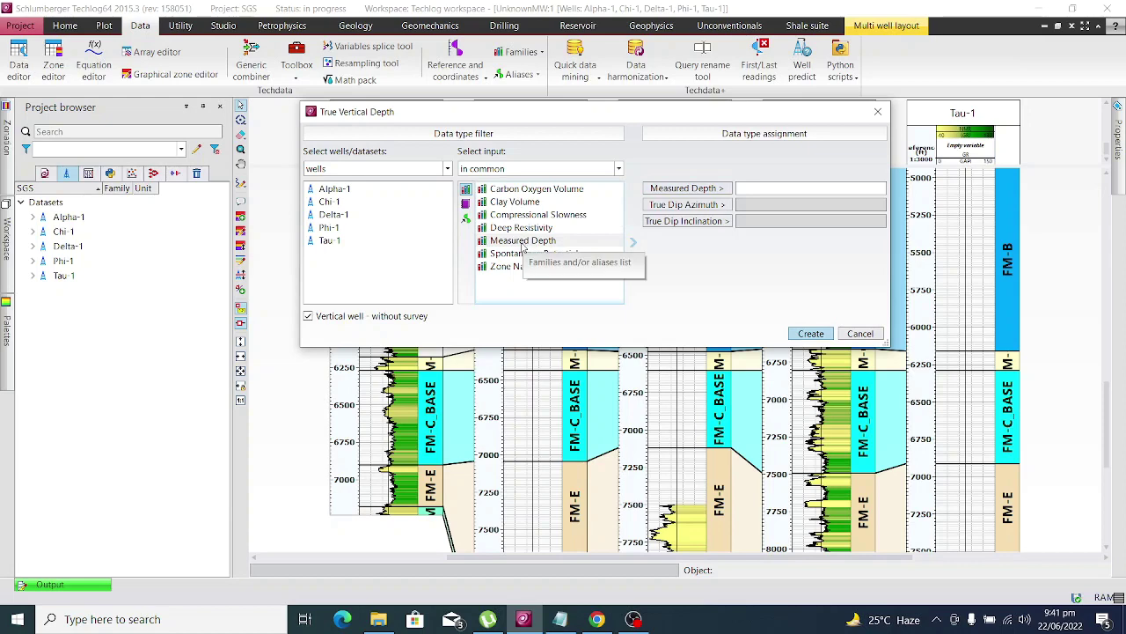
click(337, 189)
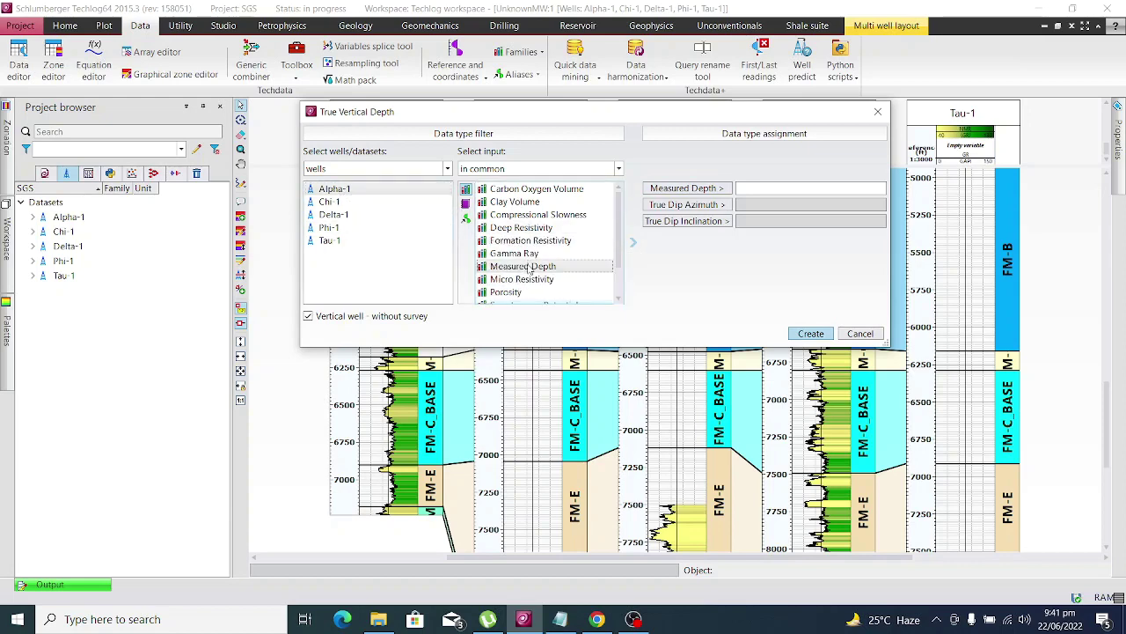
click(530, 267)
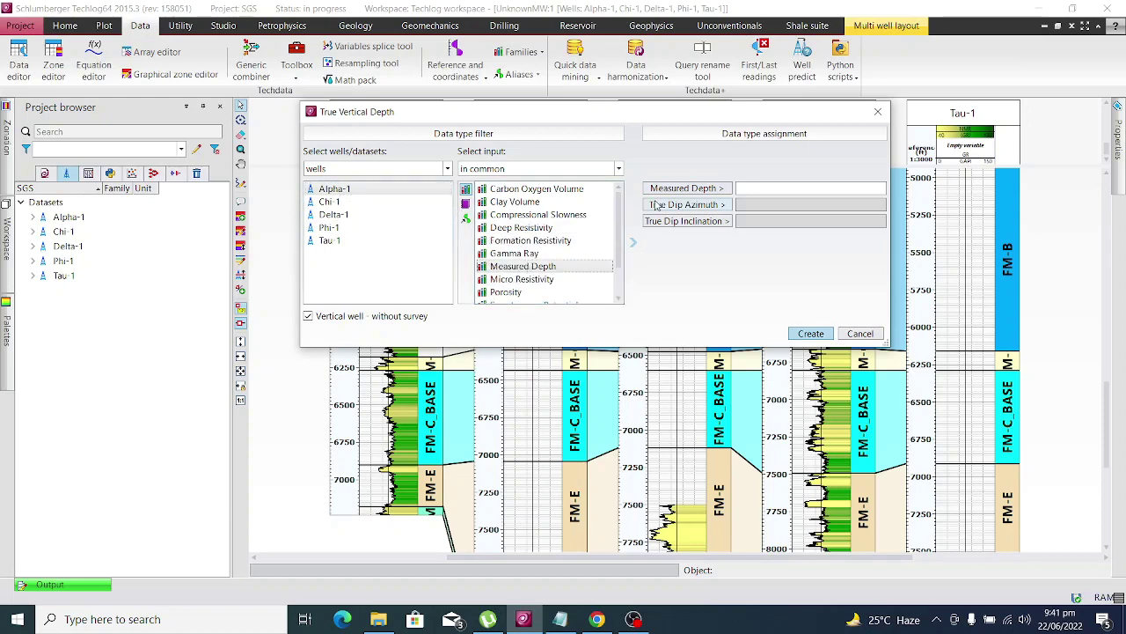
click(721, 188)
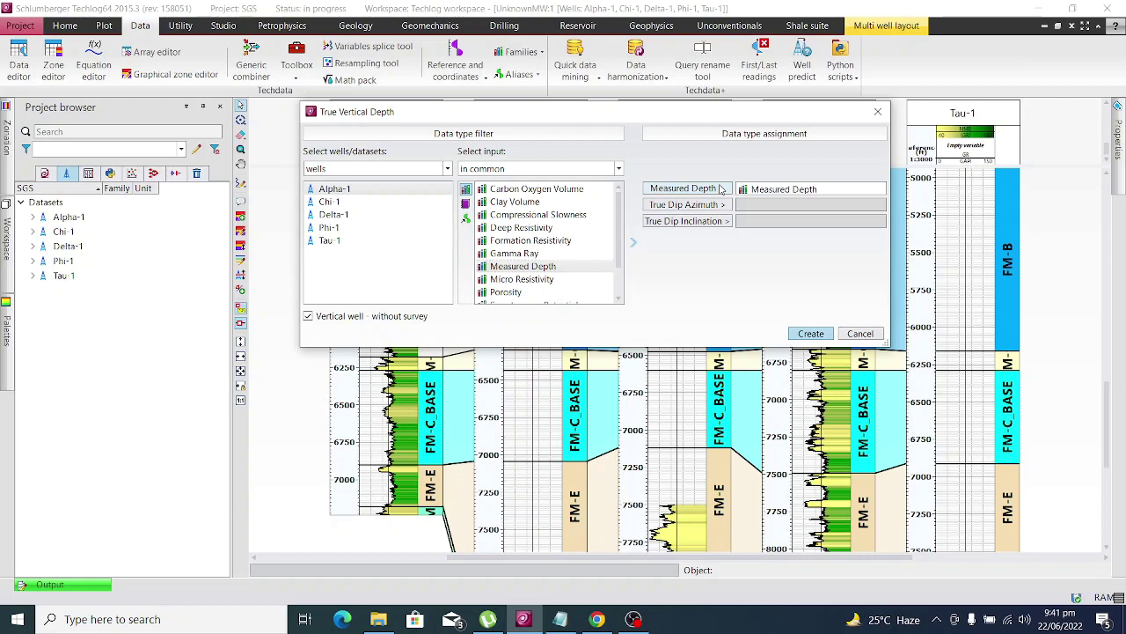
click(811, 333)
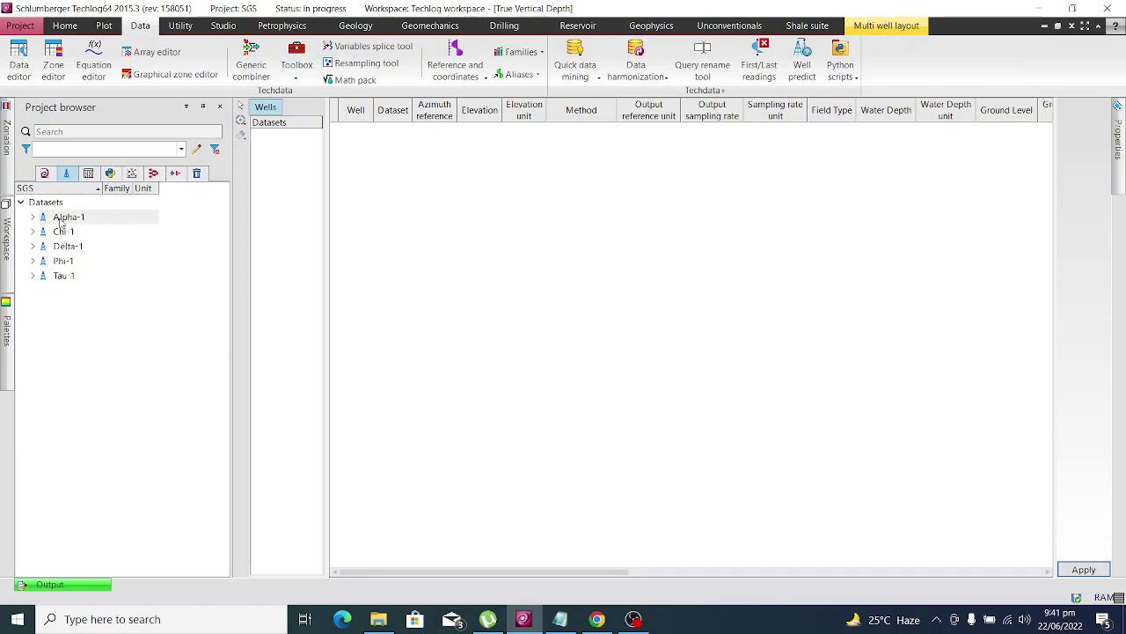
- Load Alpha-1's LOGS and Zonation datasets into the TVD table and collapse their branches
drag(60, 223, 290, 171)
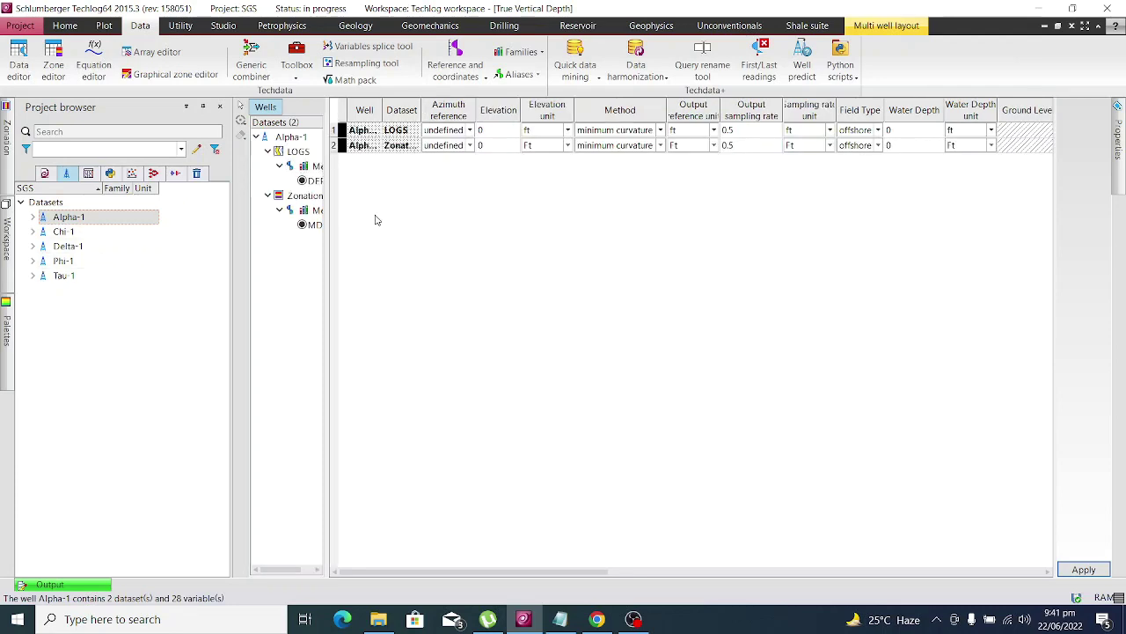
drag(325, 162, 384, 162)
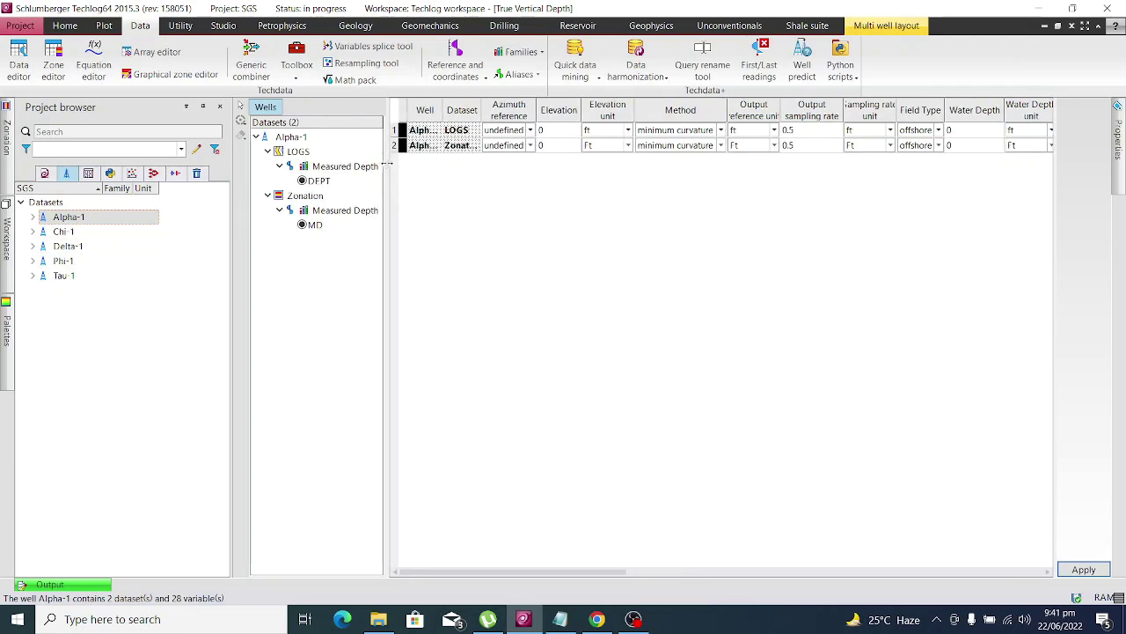
click(267, 196)
click(268, 151)
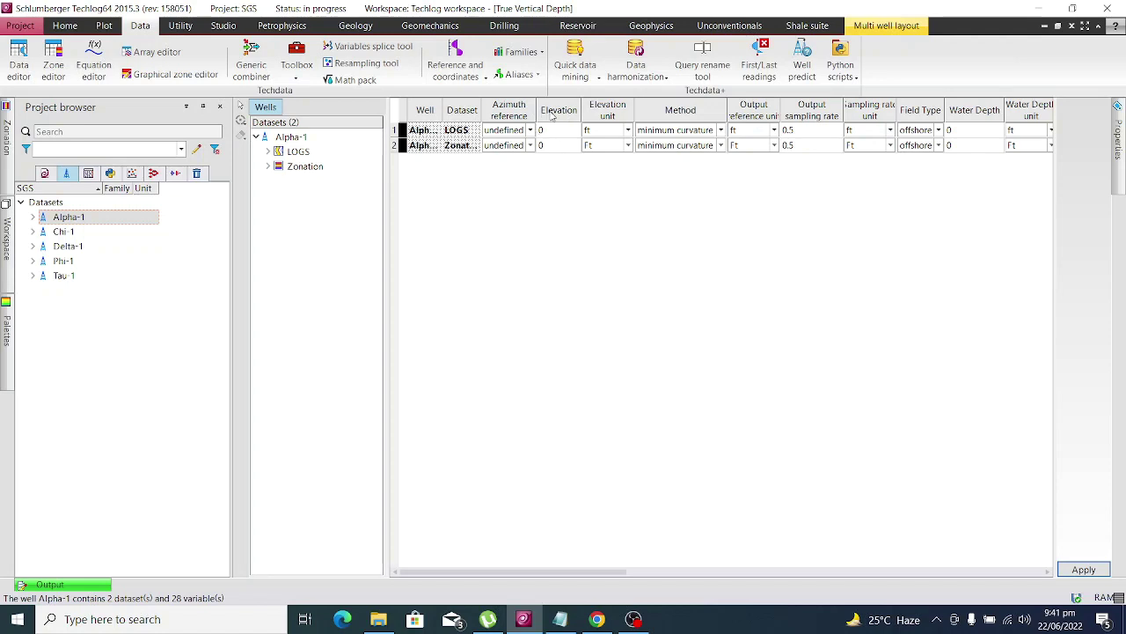
- Change the Field Type of both Alpha-1 rows from offshore to onshore
click(937, 134)
click(915, 156)
click(922, 146)
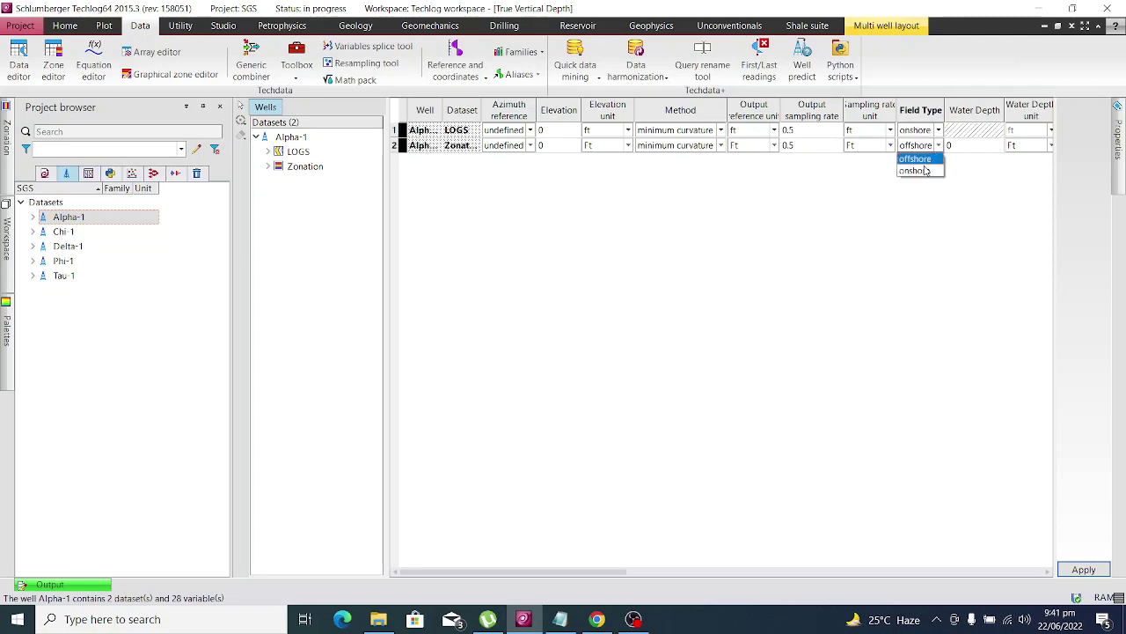
click(925, 173)
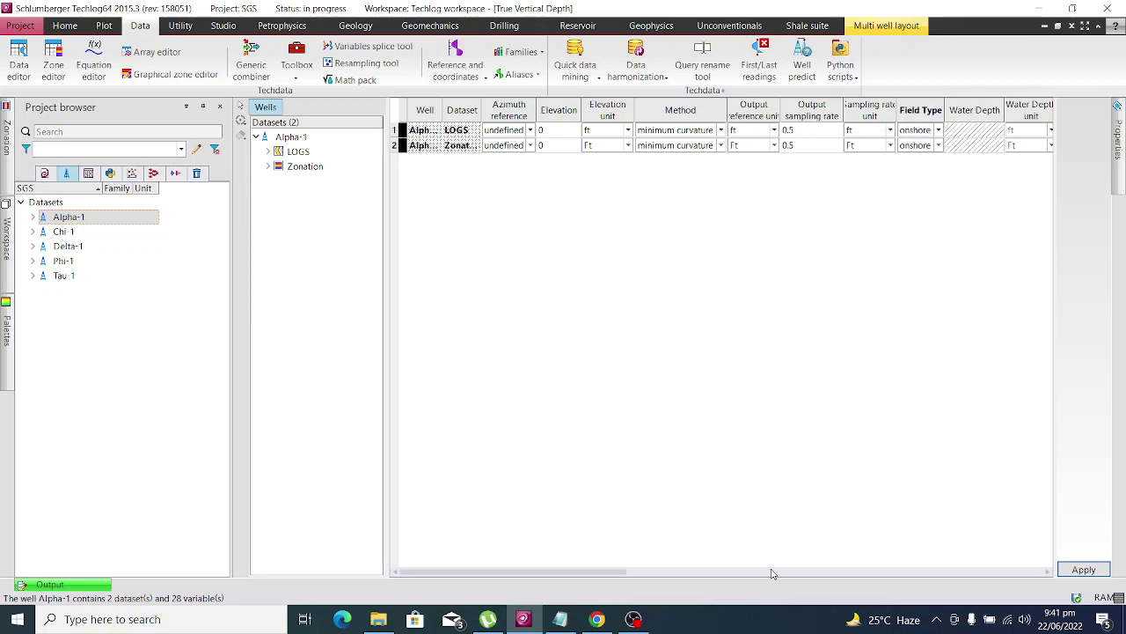
drag(496, 569, 520, 551)
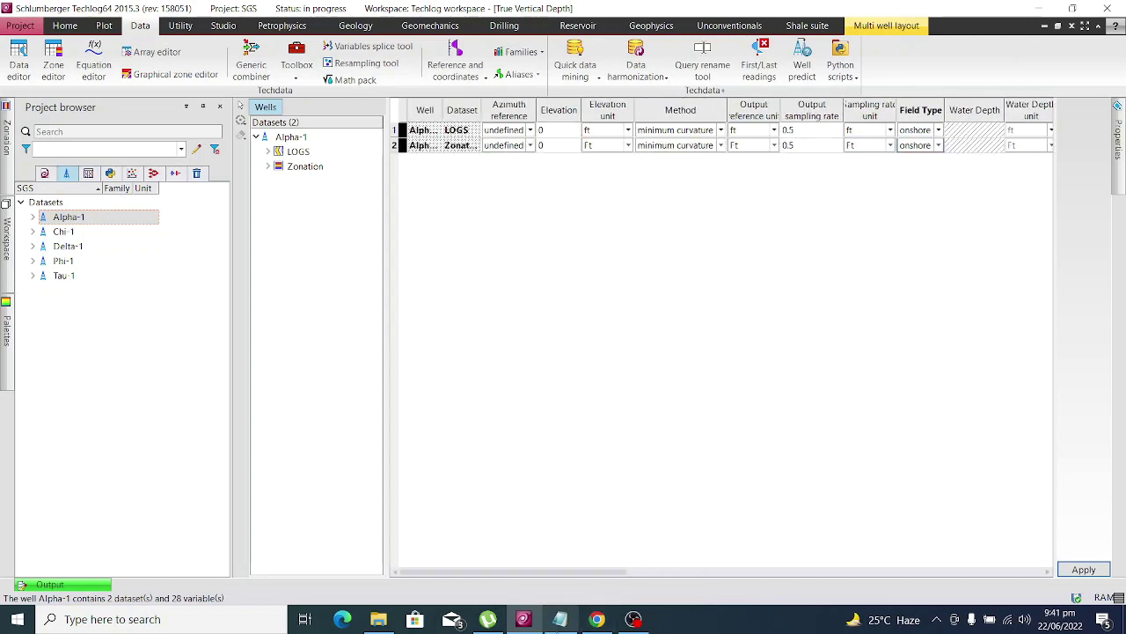
click(560, 618)
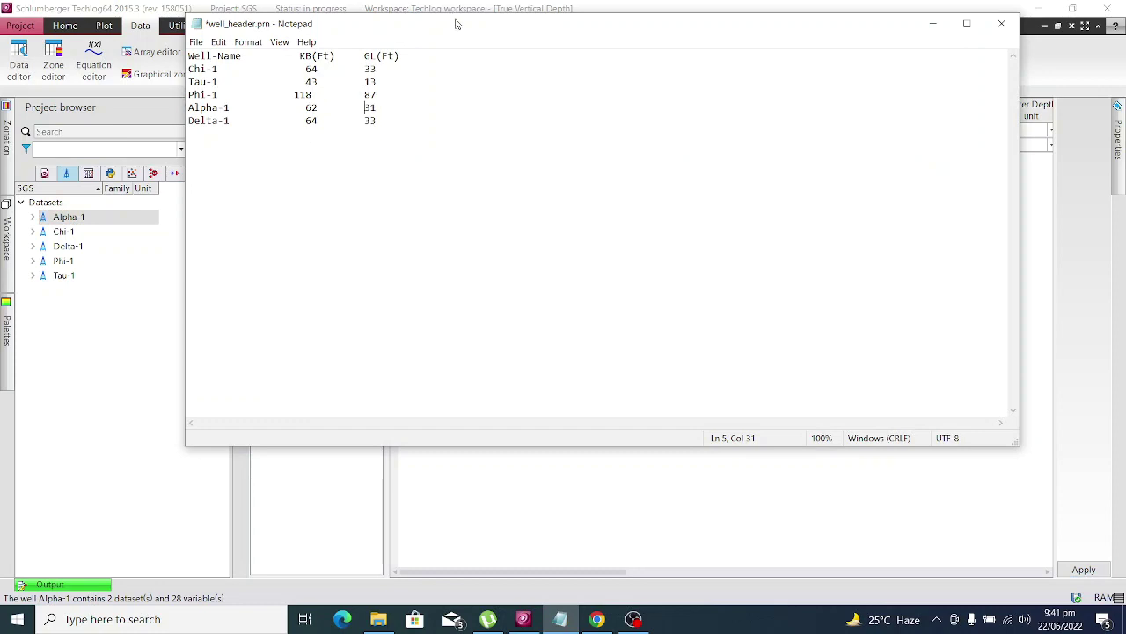
drag(456, 24, 519, 247)
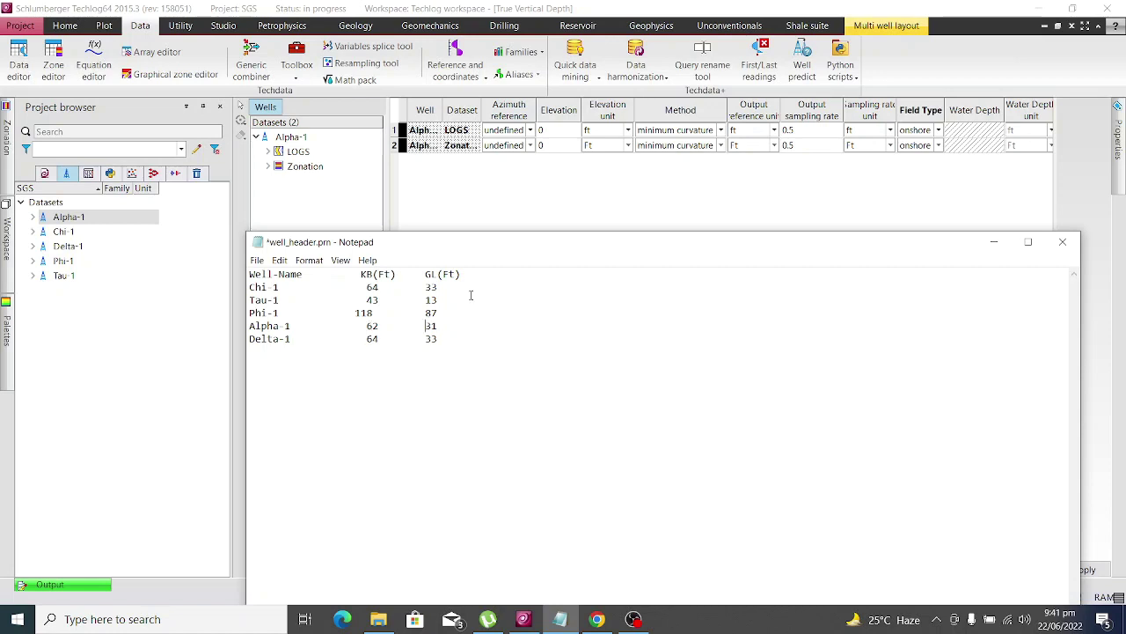
click(559, 132)
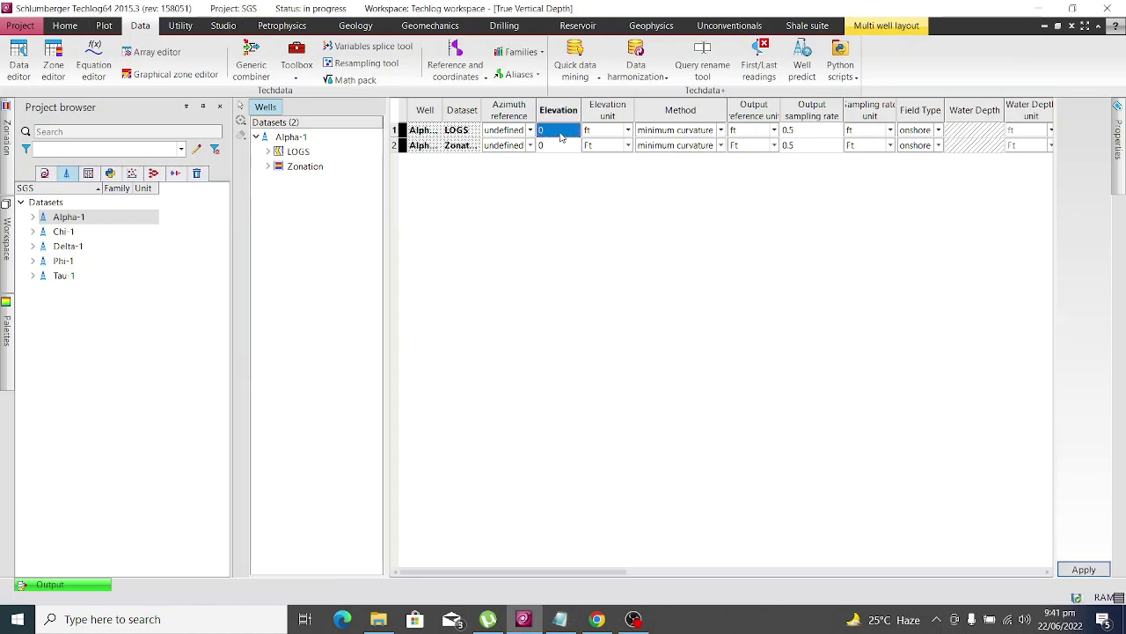
- Enter an elevation of 62 for Alpha-1's LOGS and Zonation rows
text(6)
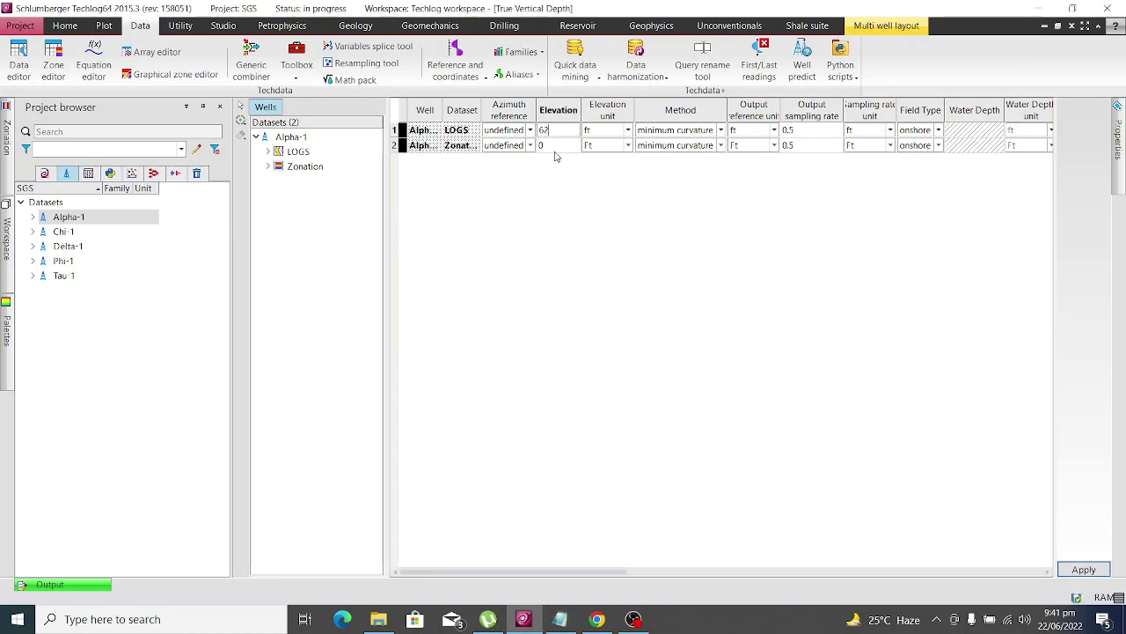
text(2)
click(557, 149)
text(62)
key(Return)
- Enter a ground level of 31 for both Alpha-1 rows and widen the Well column
drag(593, 572, 669, 571)
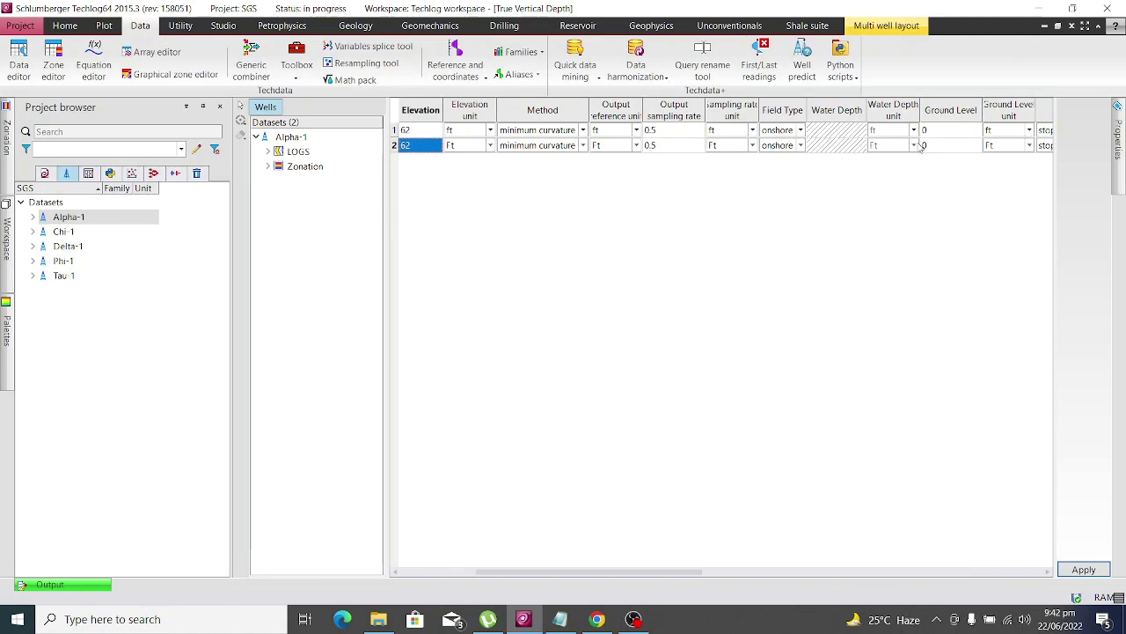
click(951, 131)
text(31)
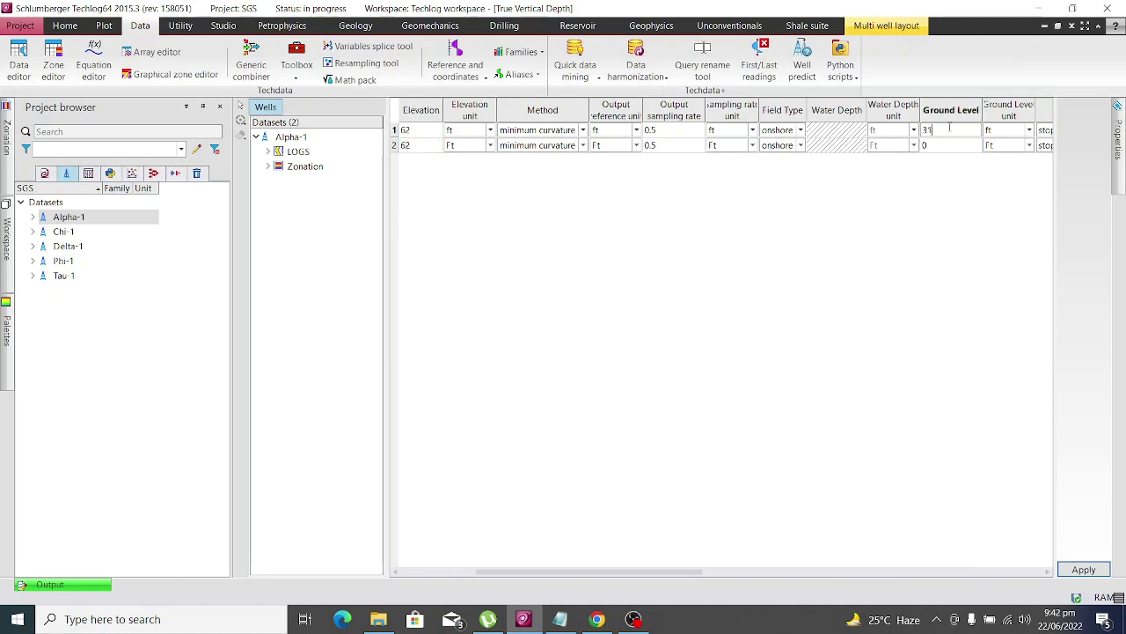
click(946, 148)
text(31)
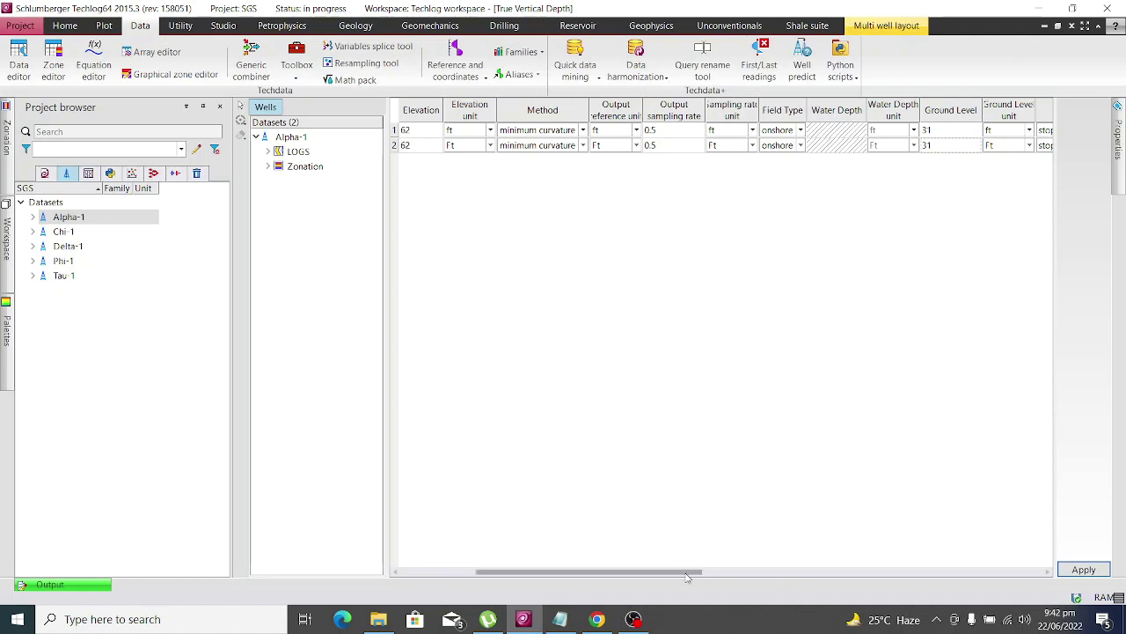
drag(684, 574, 598, 572)
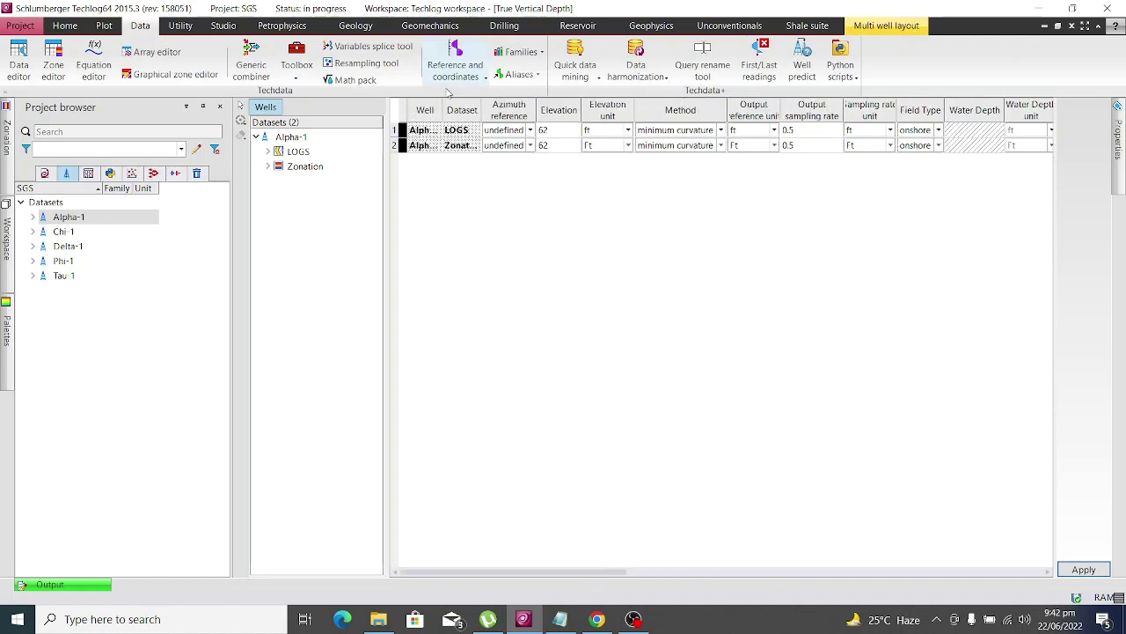
drag(441, 108, 458, 108)
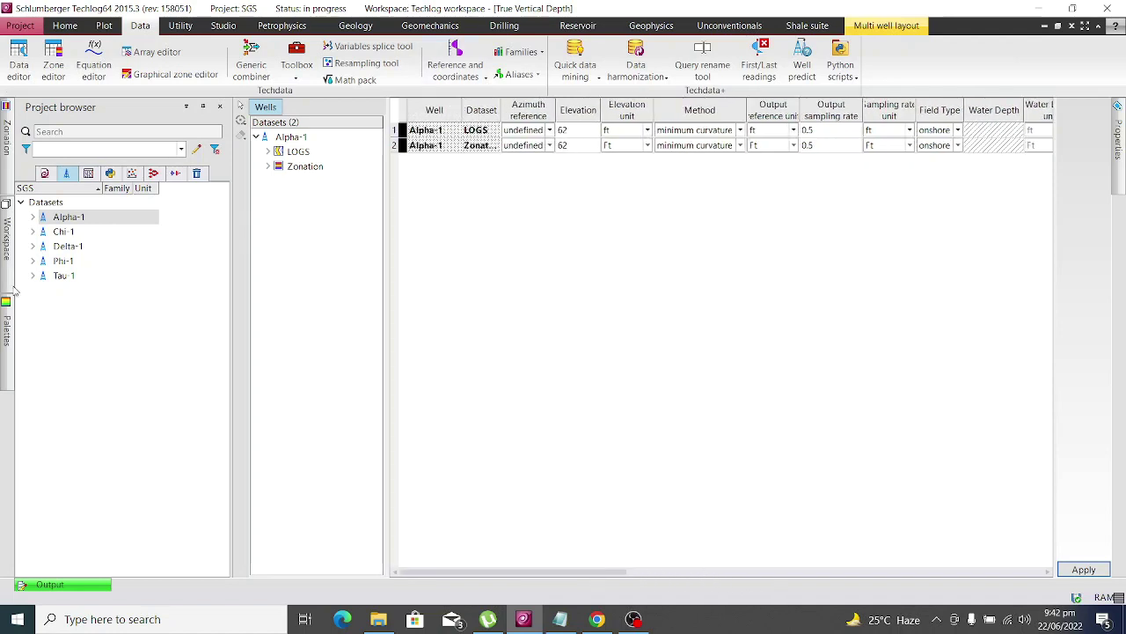
- Add Chi-1, Delta-1, Phi-1 and Tau-1 datasets to the TVD table
drag(64, 231, 75, 291)
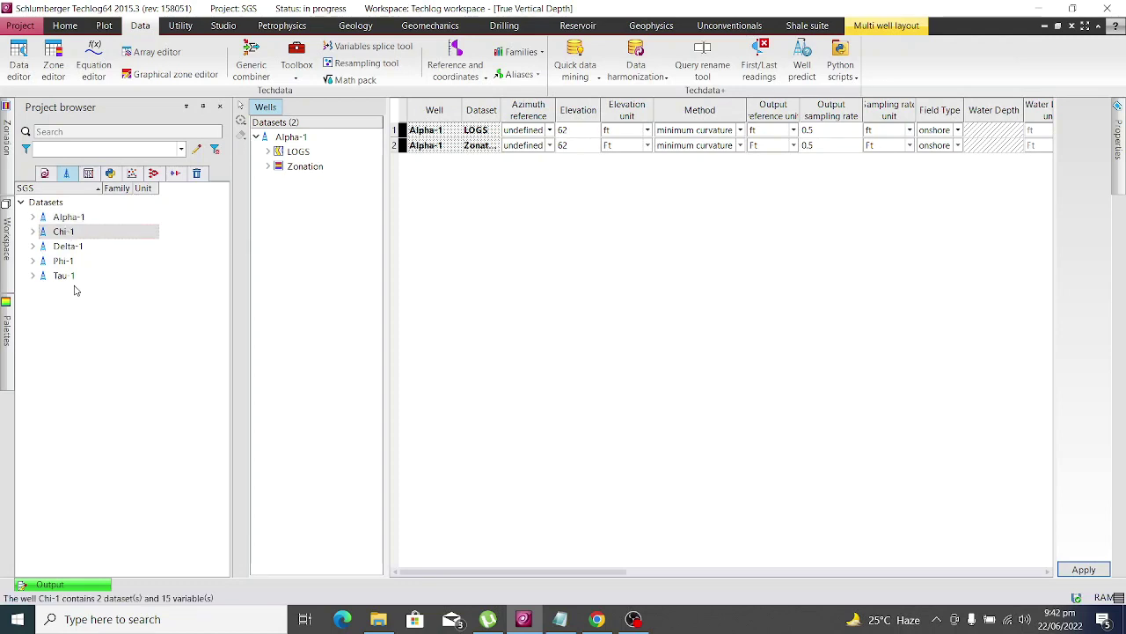
drag(68, 249, 304, 383)
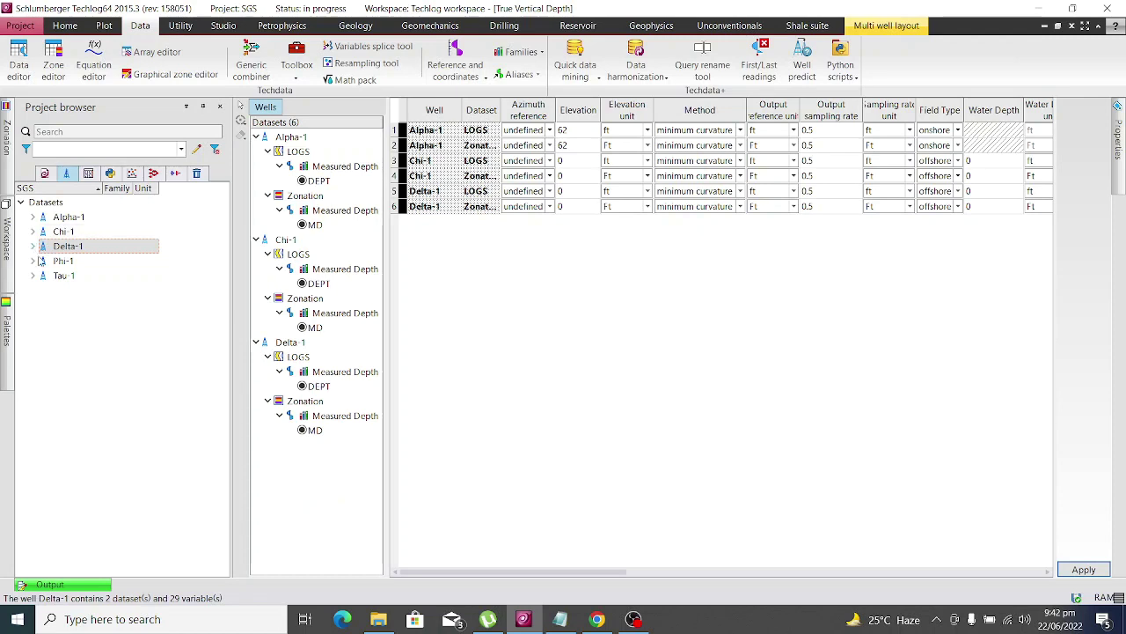
drag(57, 260, 317, 476)
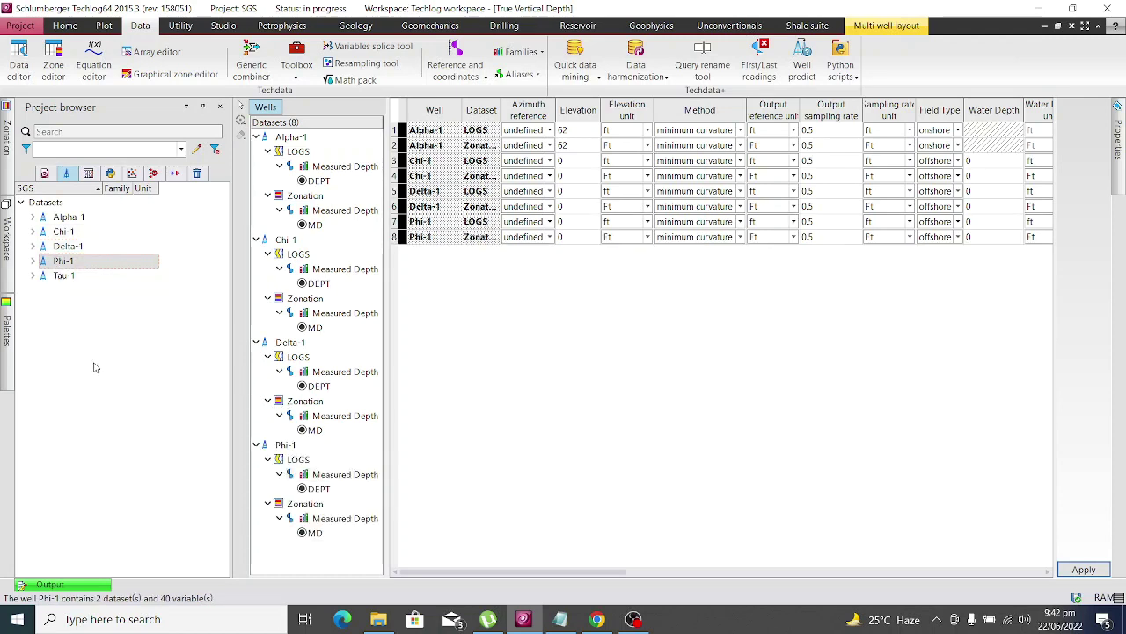
drag(62, 277, 310, 557)
- Collapse all five well entries in the Wells tree and select Chi-1's elevation cell
click(258, 240)
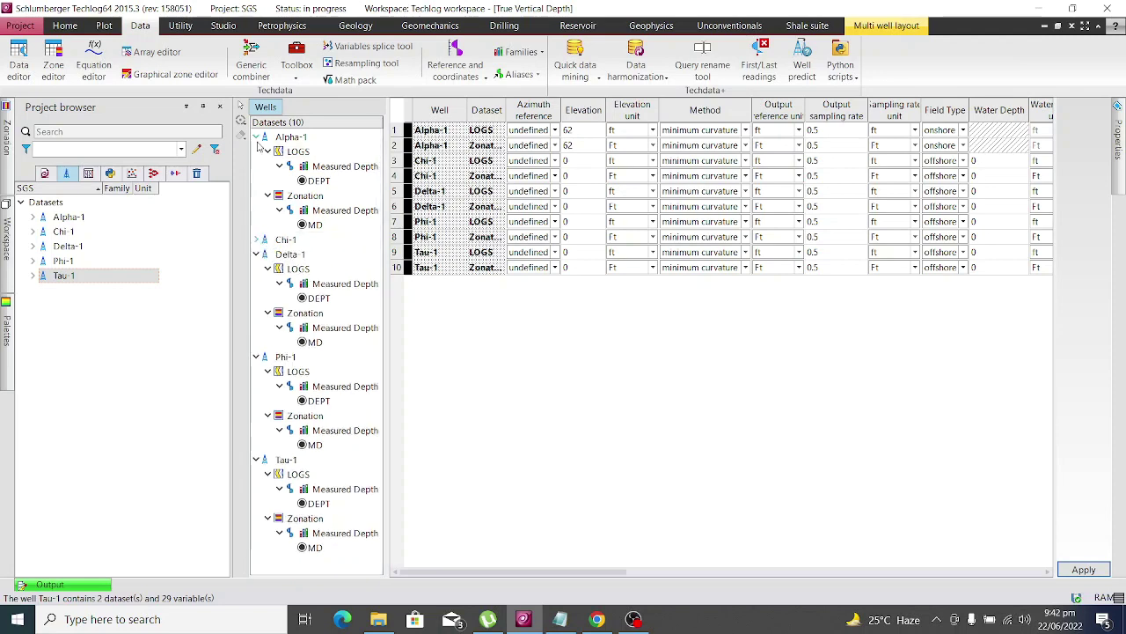
click(257, 137)
click(257, 166)
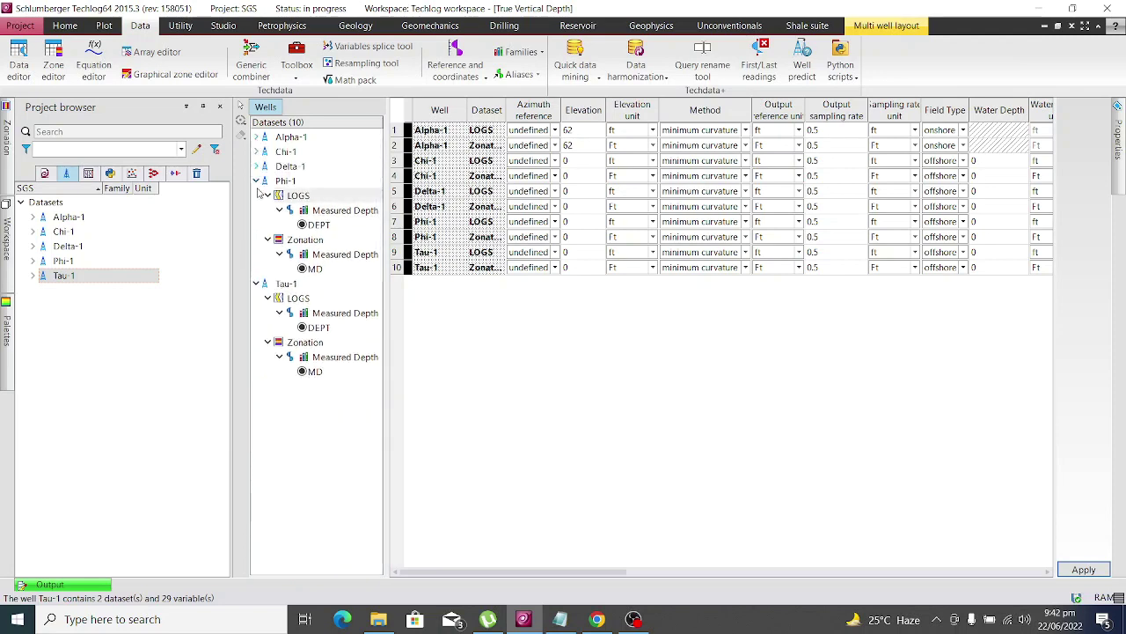
click(256, 182)
click(257, 196)
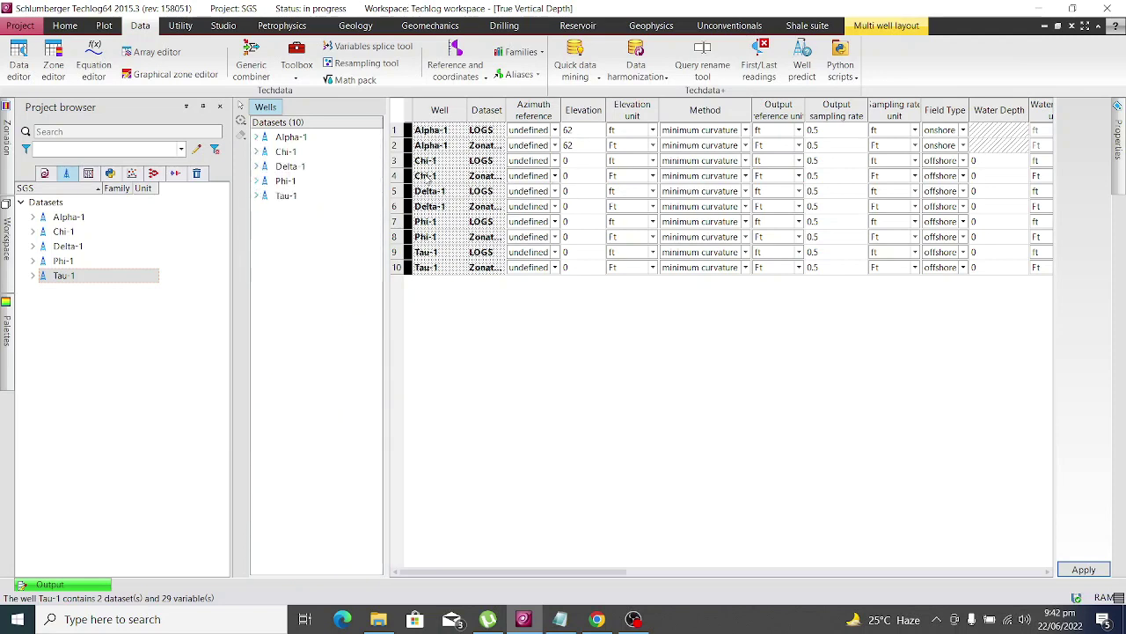
click(574, 162)
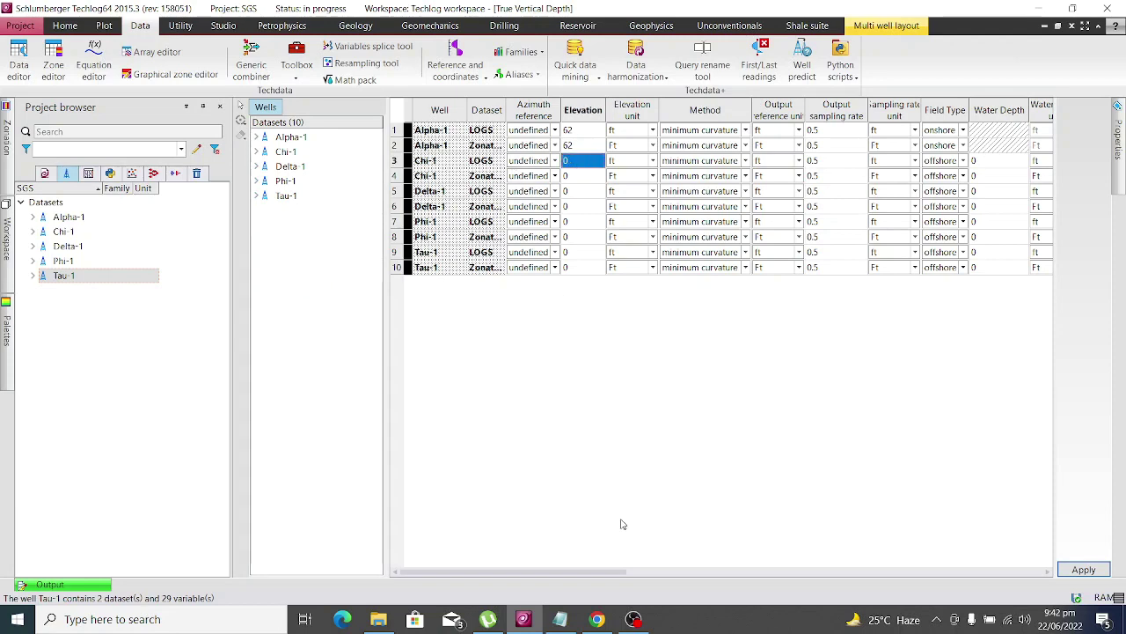
- Check well_header.prn and enter elevation 64 for both Chi-1 rows
click(561, 620)
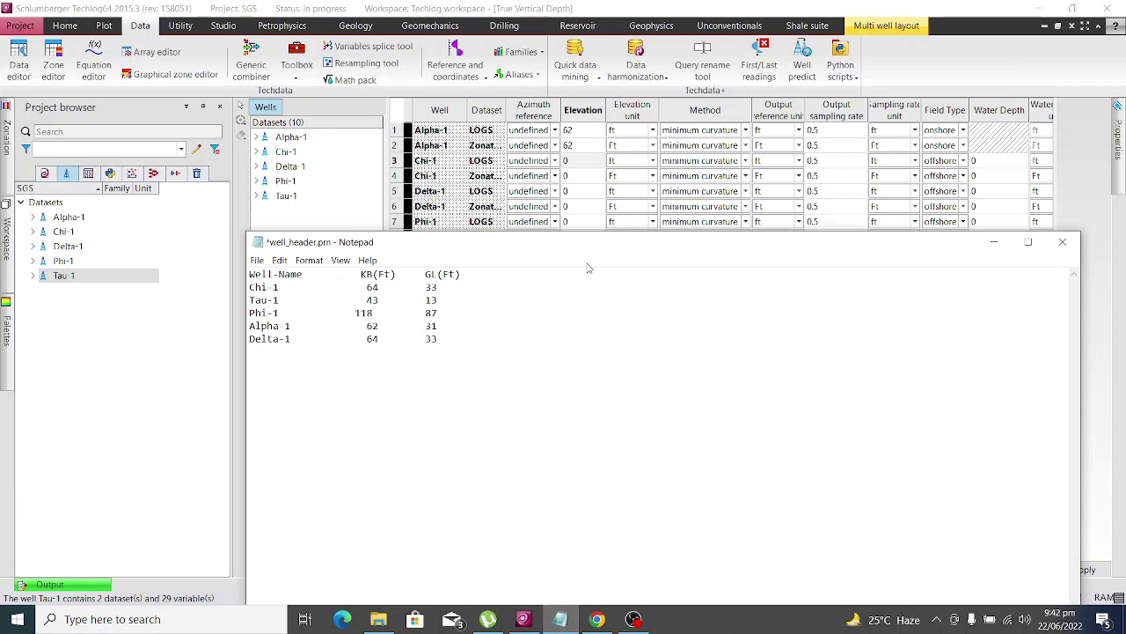
click(572, 164)
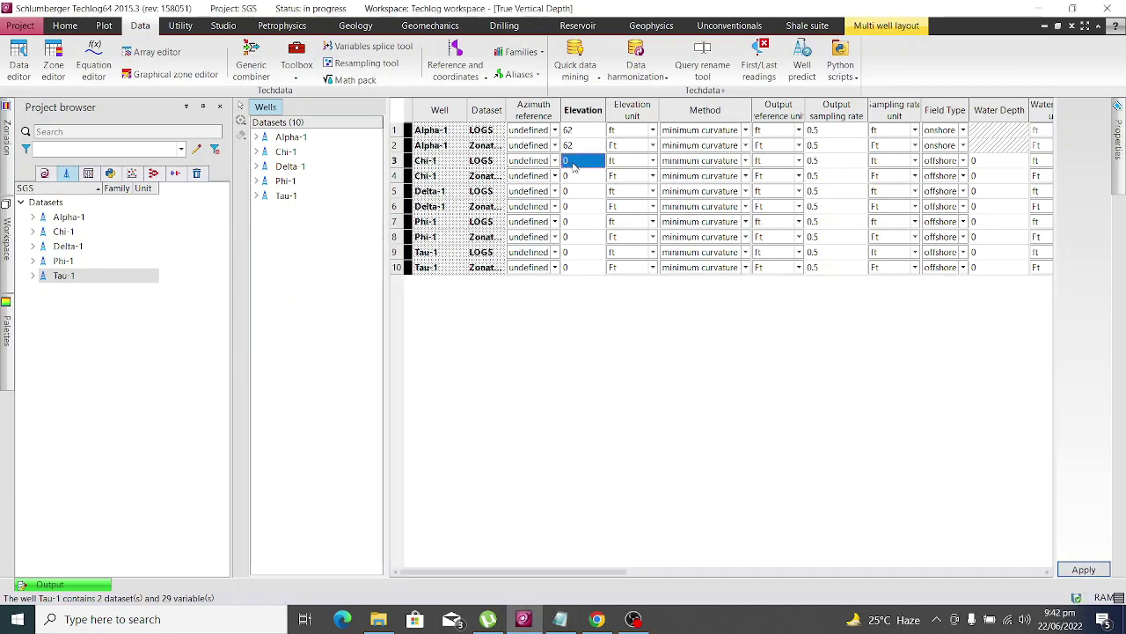
text(6)
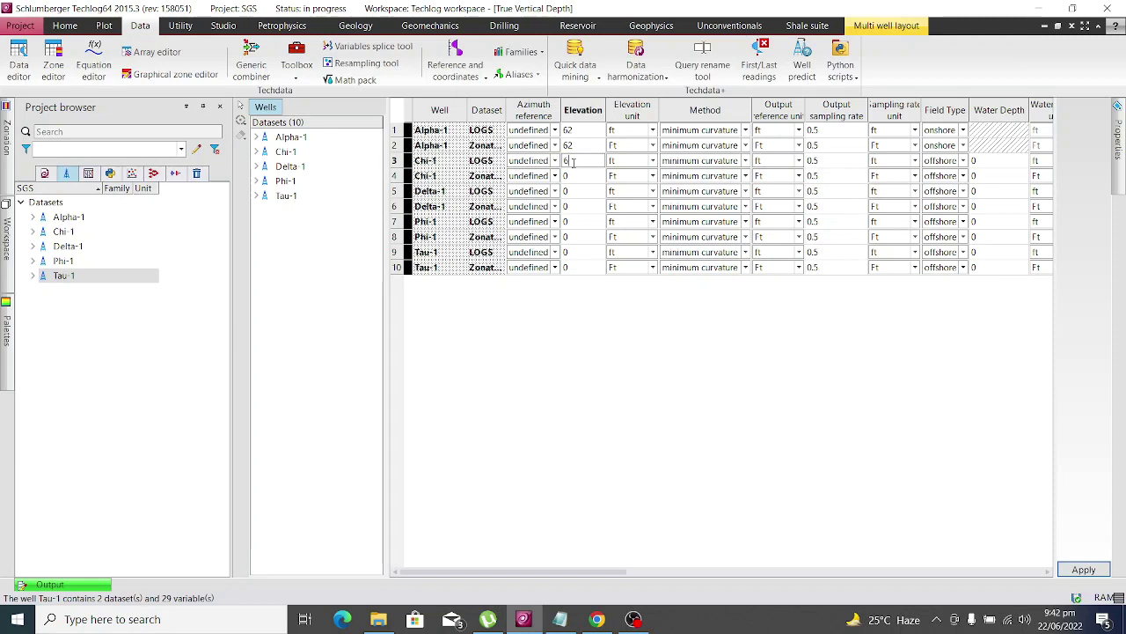
text(4)
click(578, 180)
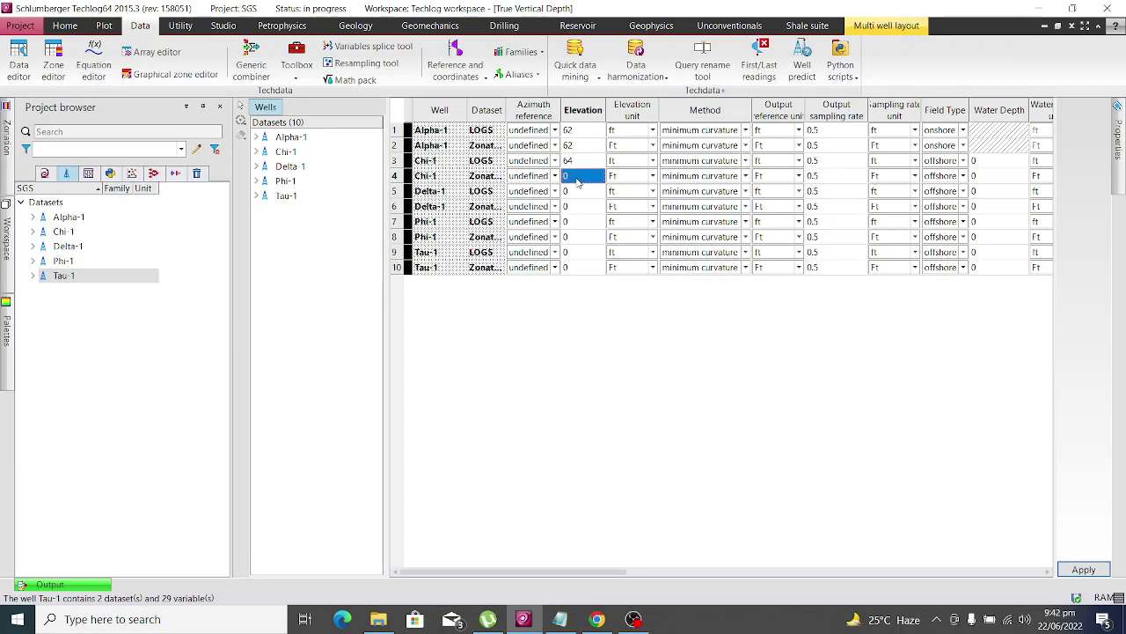
text(64)
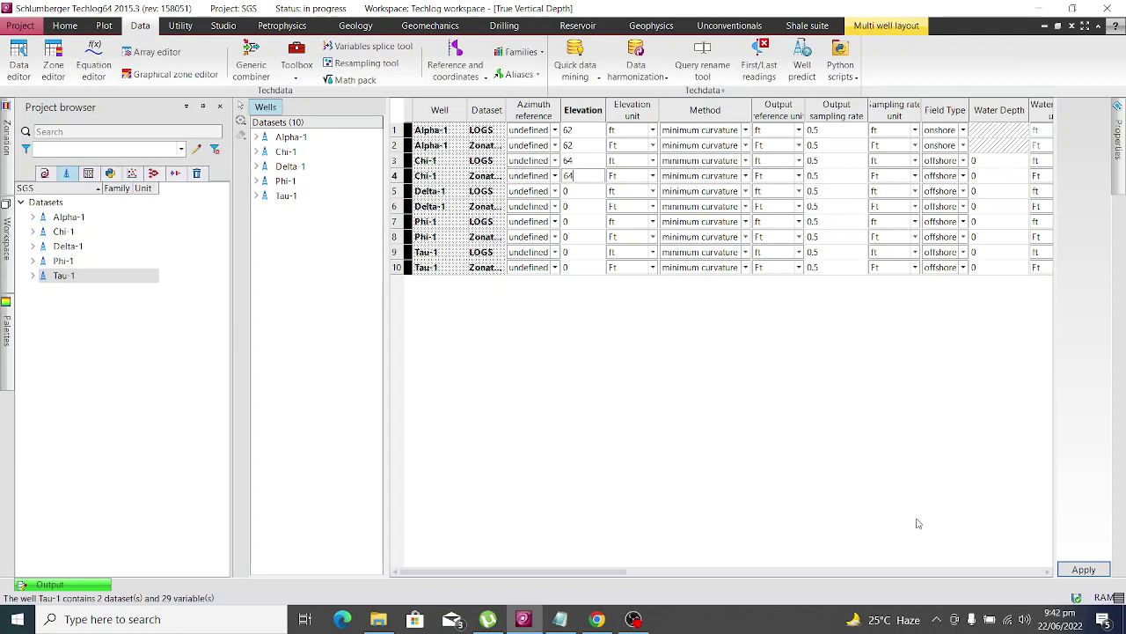
- Set Chi-1's field type to onshore and fill it down to all ten rows
click(963, 160)
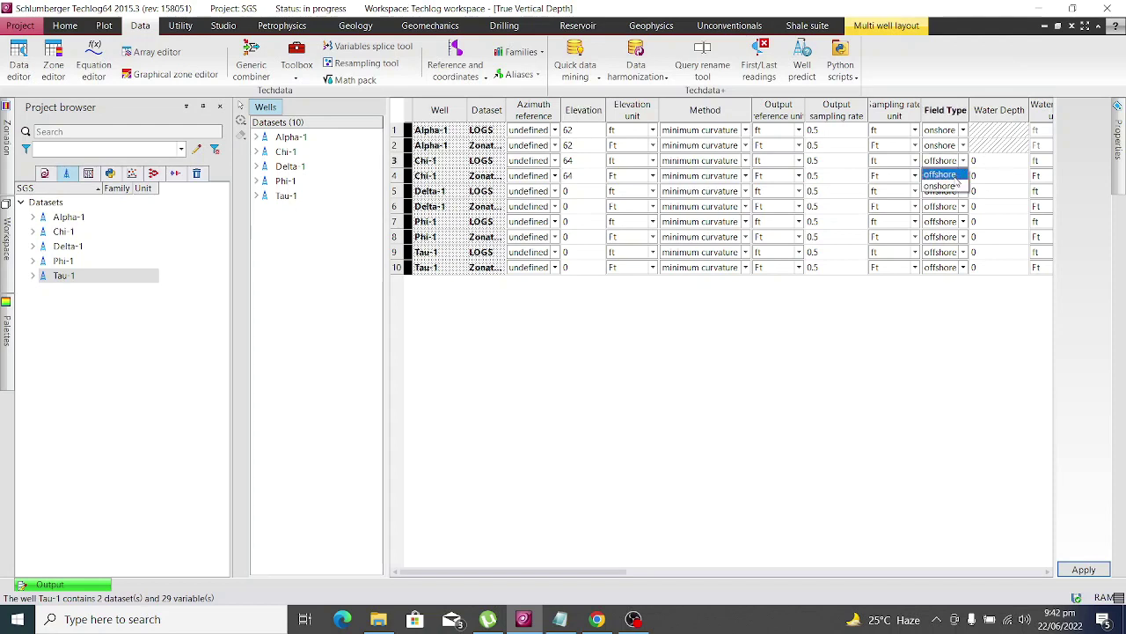
click(956, 186)
right_click(948, 165)
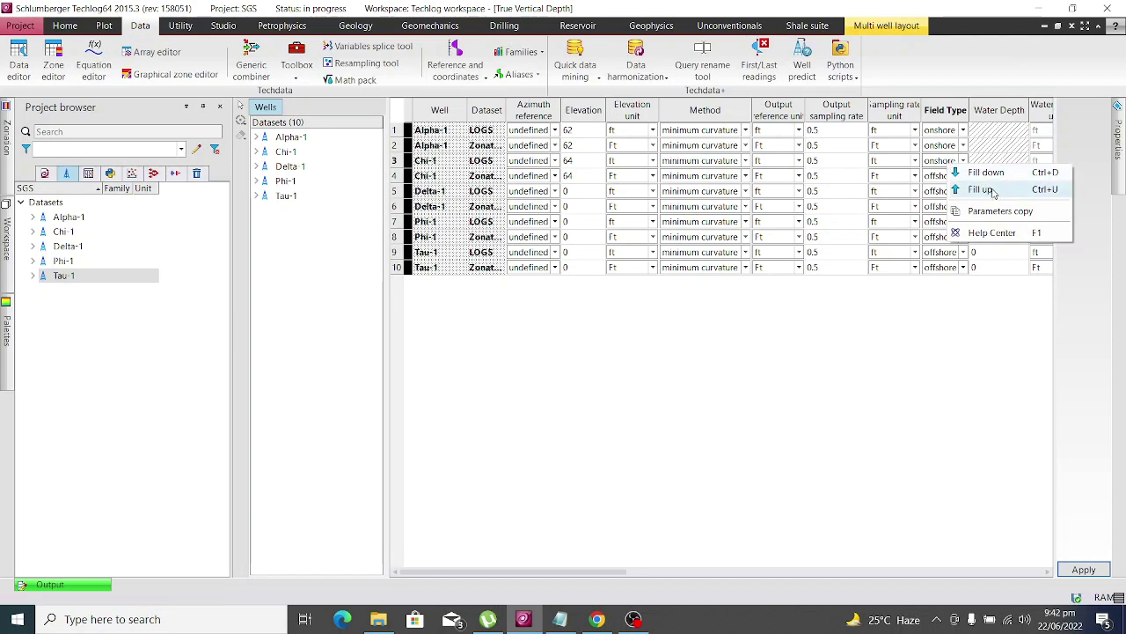
click(995, 174)
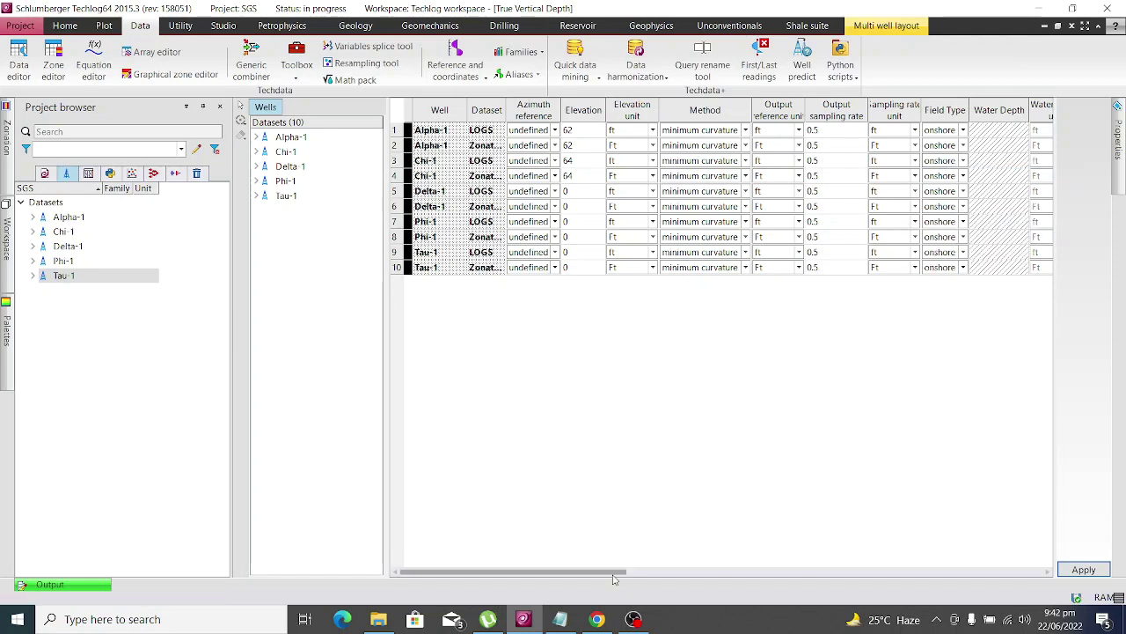
- Enter a ground level of 33 for both Chi-1 rows
drag(618, 573, 675, 573)
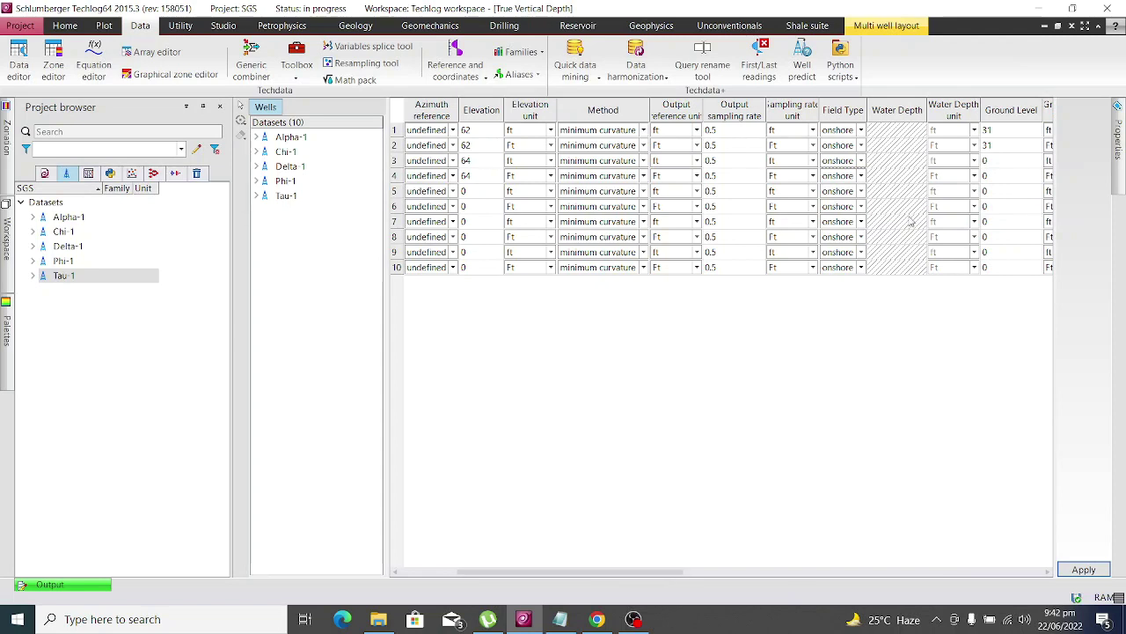
click(1015, 165)
text(33)
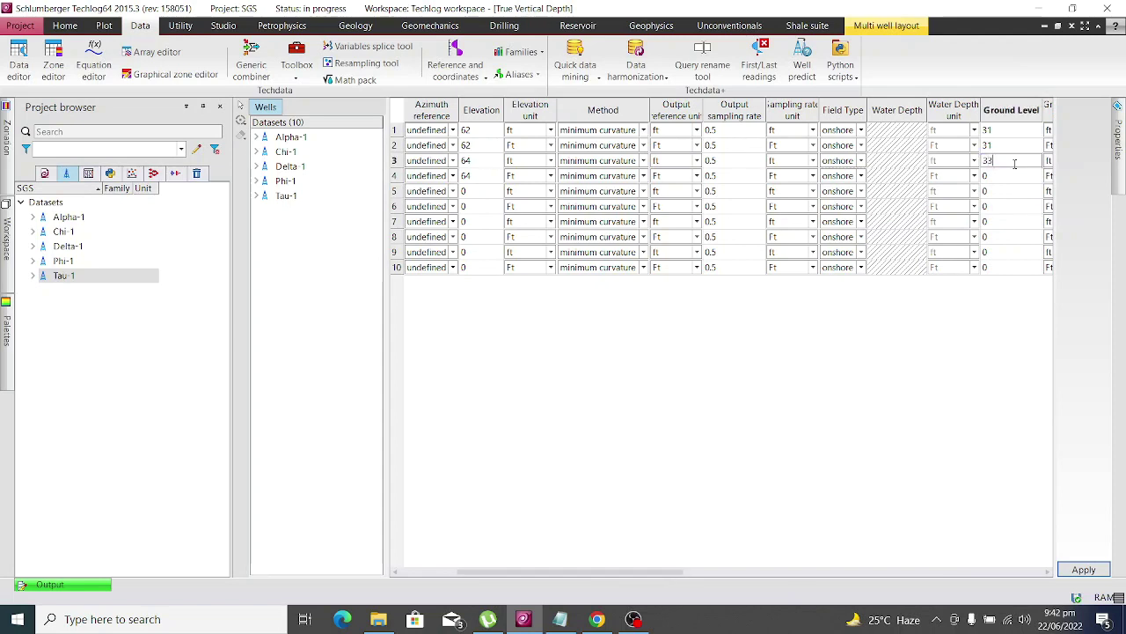
click(1011, 179)
text(33)
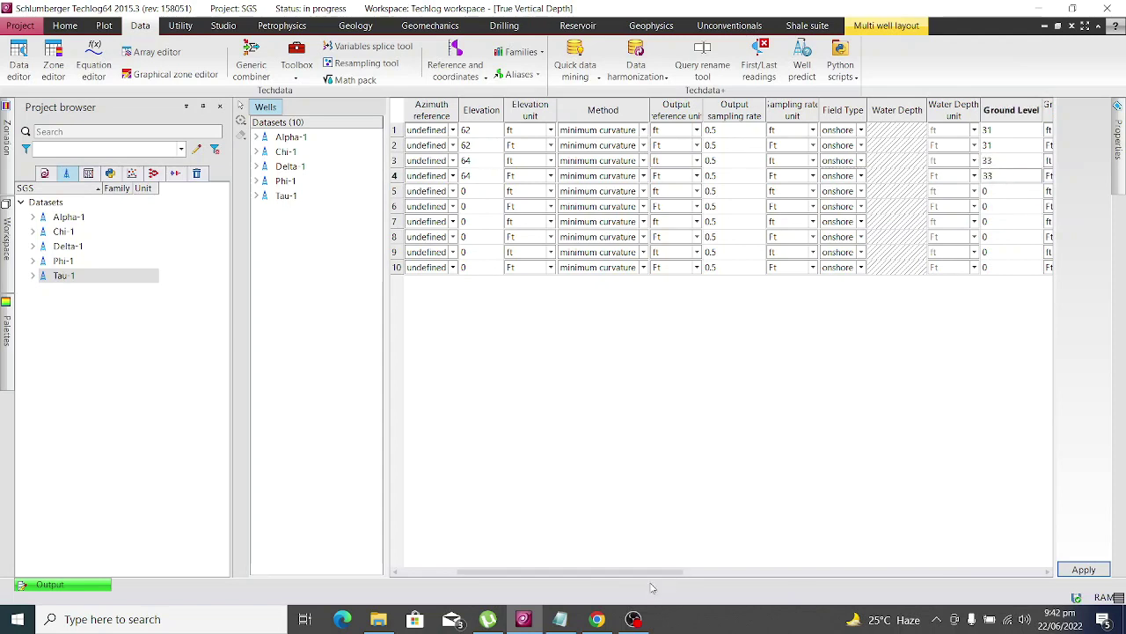
drag(639, 575, 583, 574)
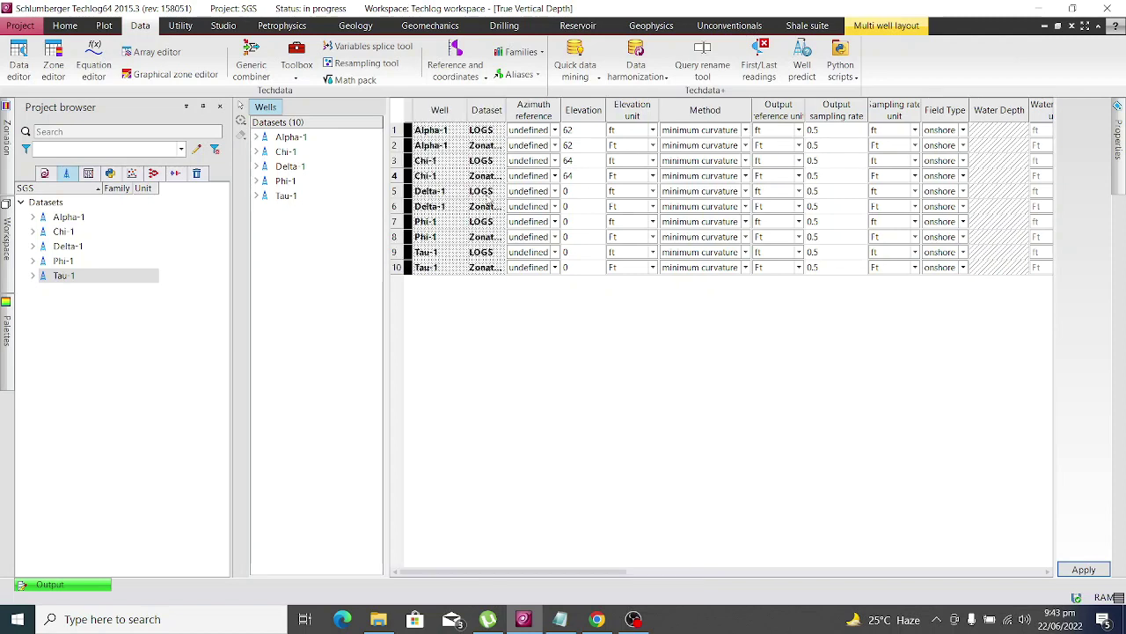
- Check Delta-1 in the header file and enter elevation 64 for both its rows
click(568, 193)
click(560, 618)
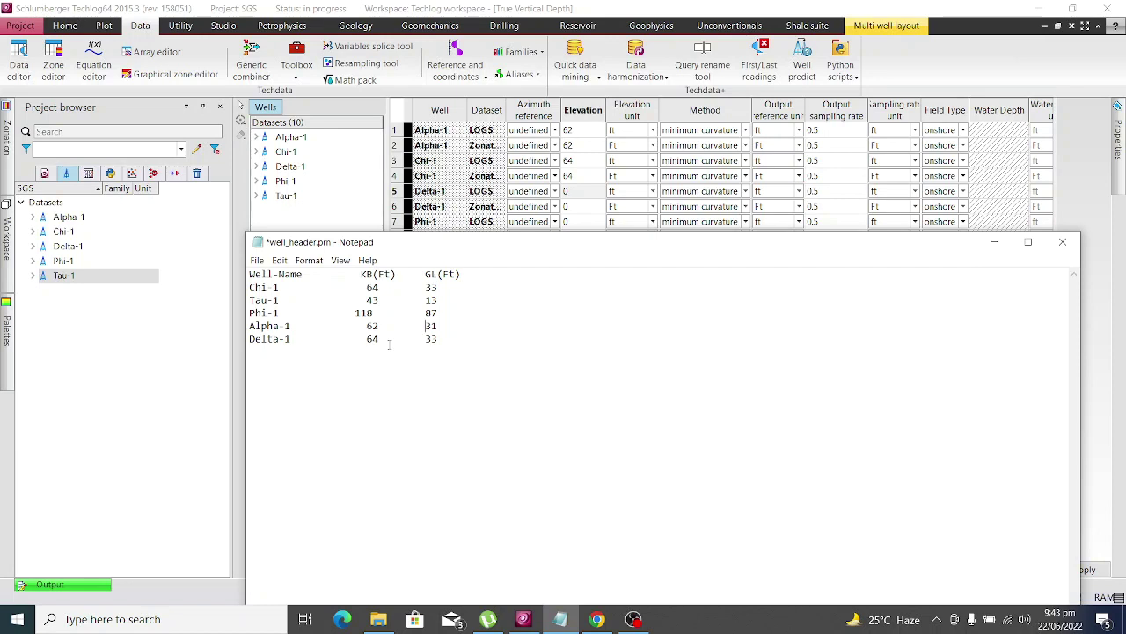
click(579, 200)
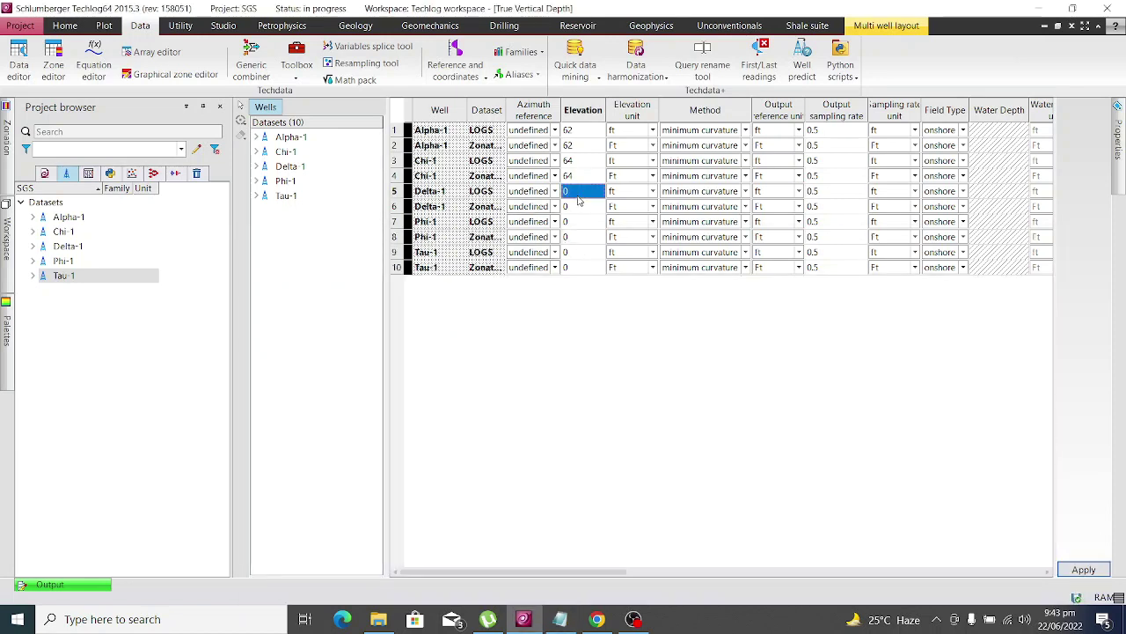
text(6)
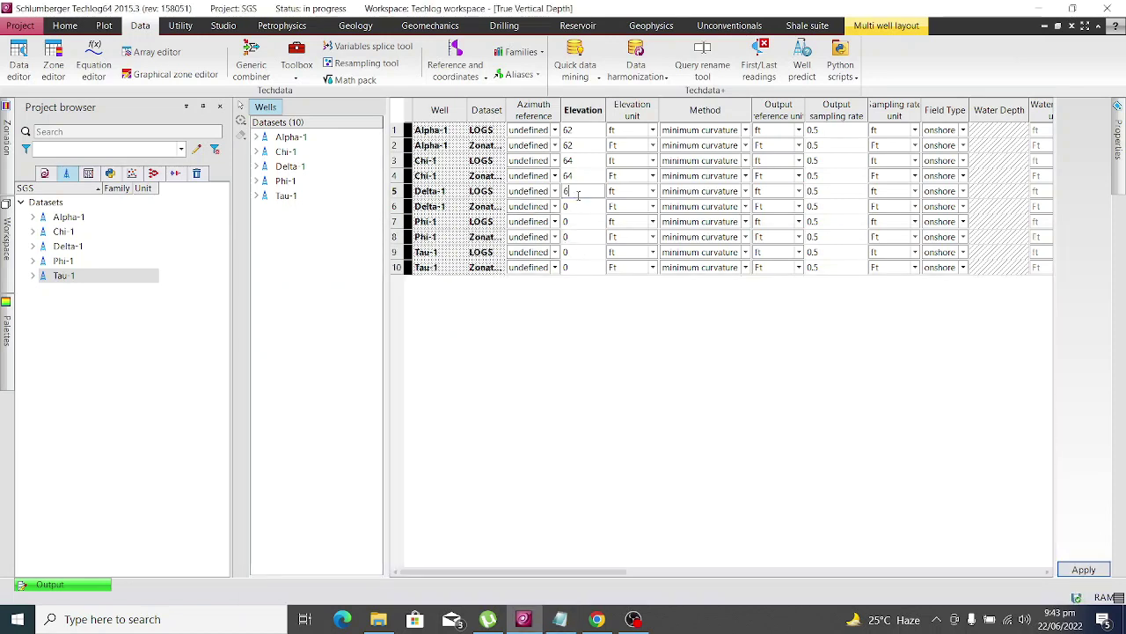
text(4)
click(587, 208)
- Enter a ground level of 33 for both Delta-1 rows
drag(606, 572, 804, 546)
click(531, 191)
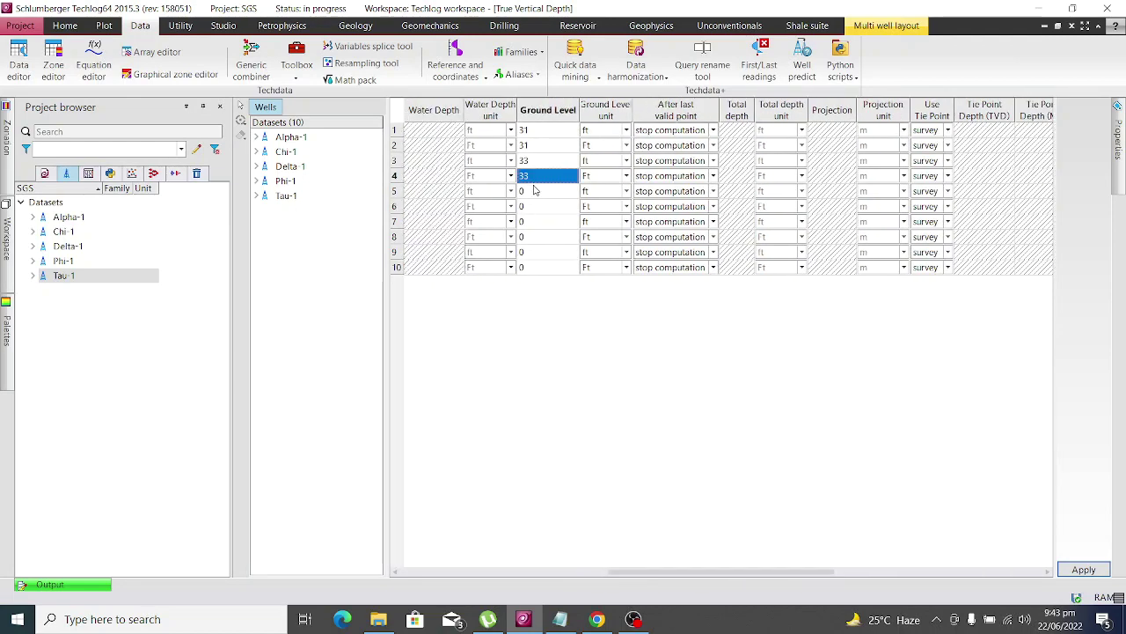
text(33)
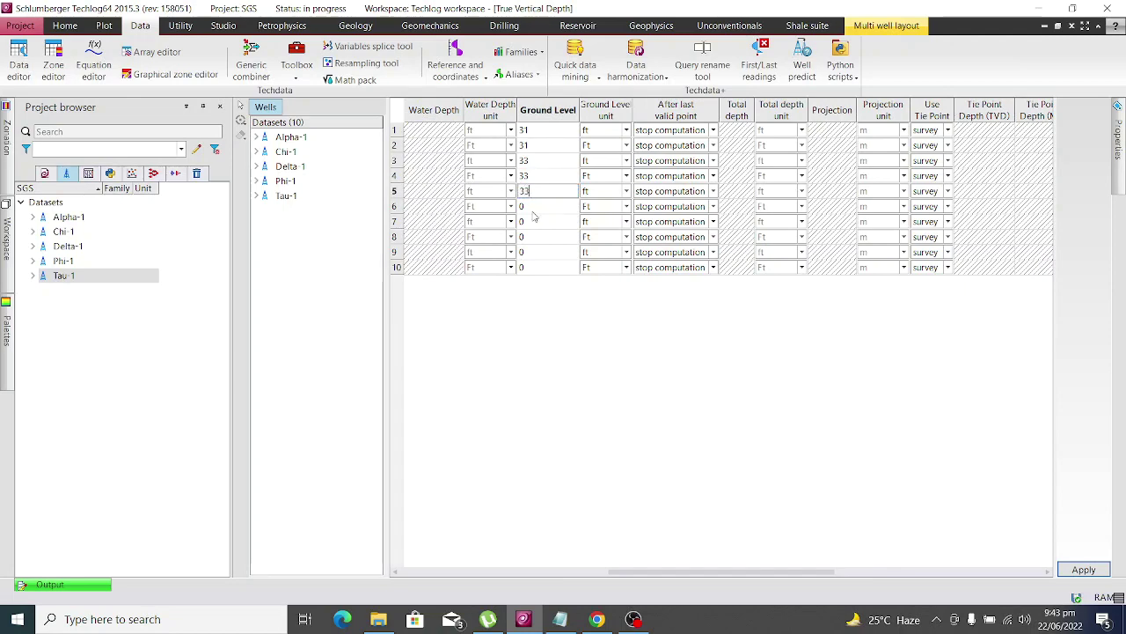
key(Return)
text(33)
drag(686, 572, 480, 561)
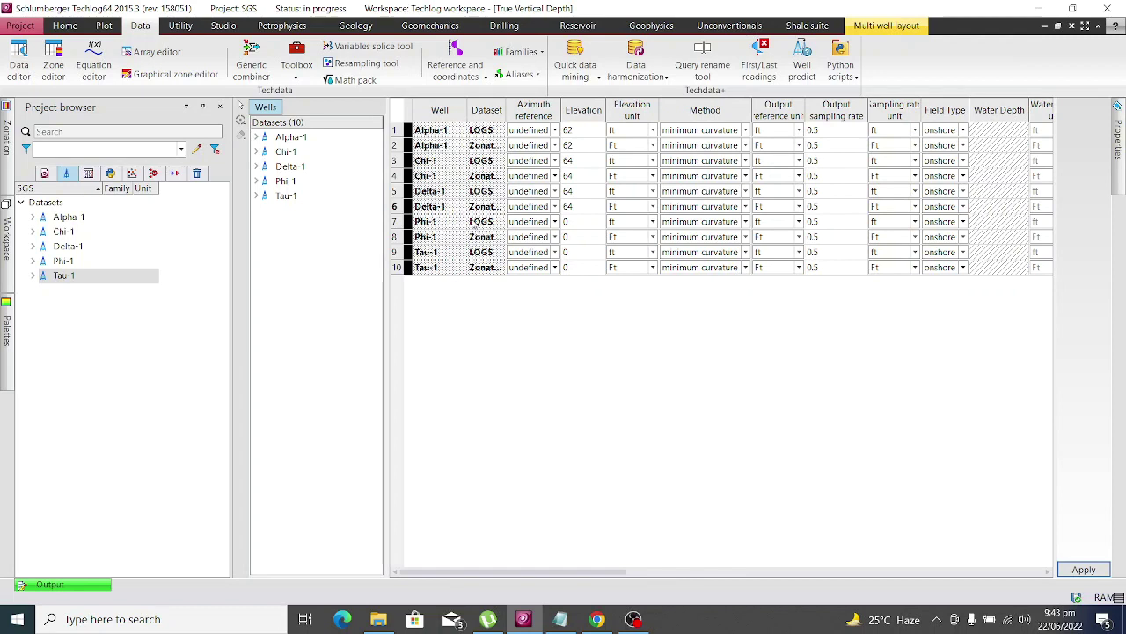
- Check Phi-1 in the header file and enter elevation 118 for both its rows
click(603, 220)
click(560, 619)
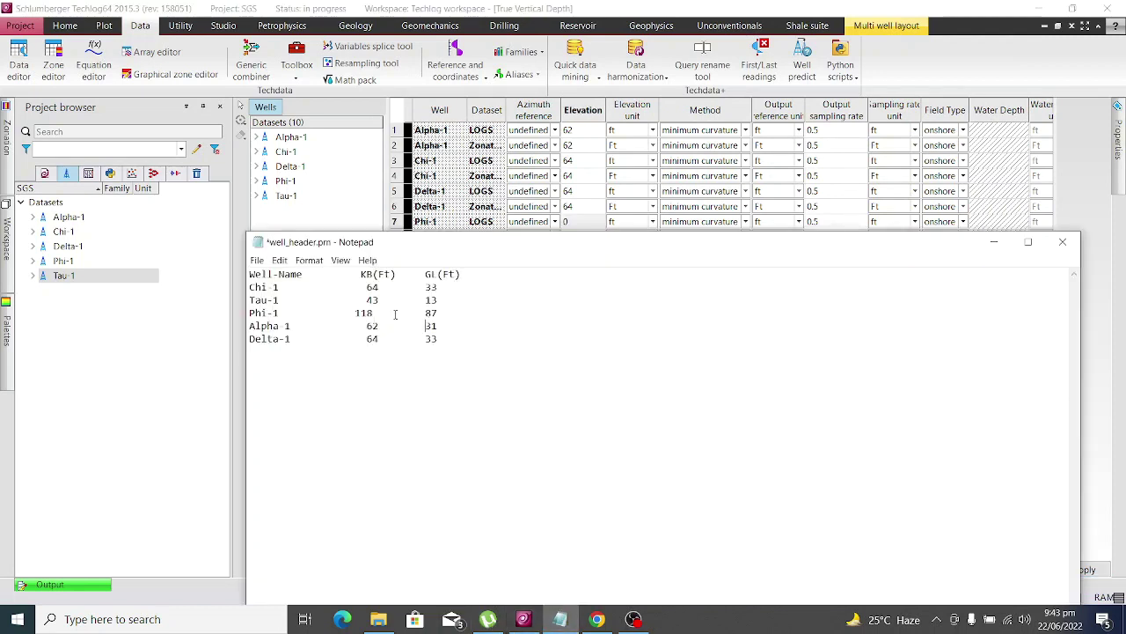
click(582, 222)
text(118)
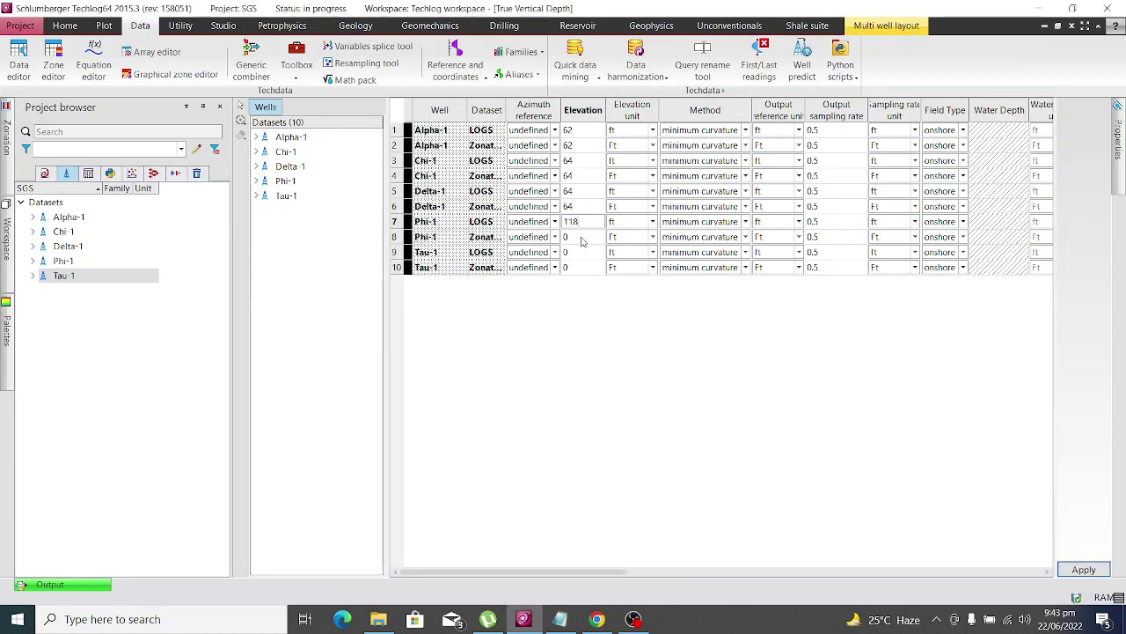
click(581, 237)
text(118)
key(Return)
- Enter a ground level of 87 for both Phi-1 rows
drag(621, 573, 762, 556)
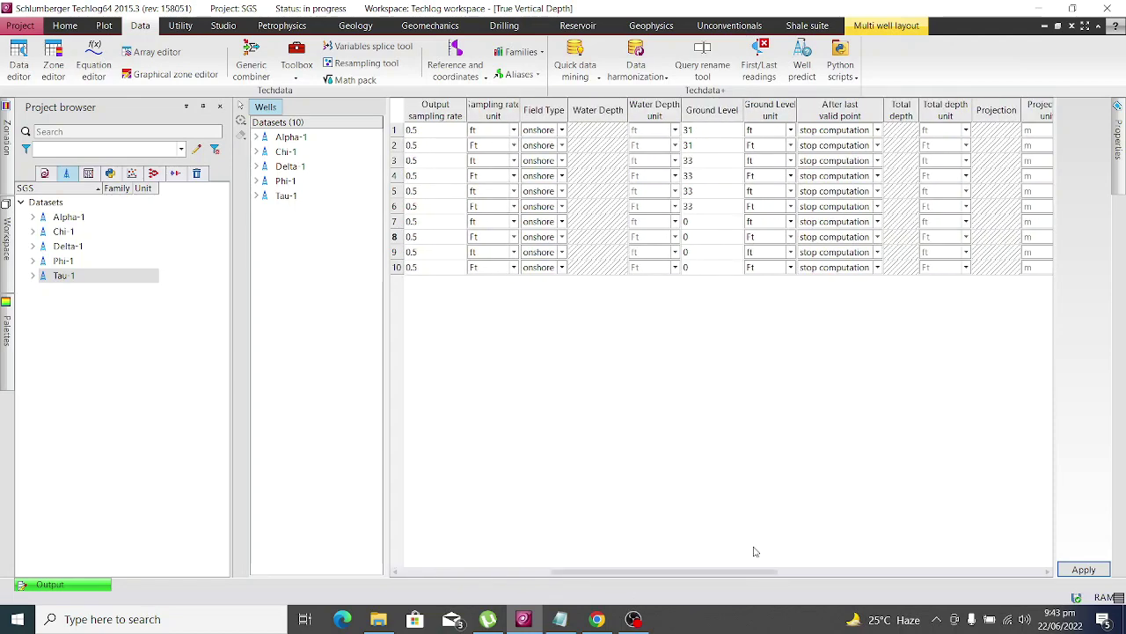
click(688, 226)
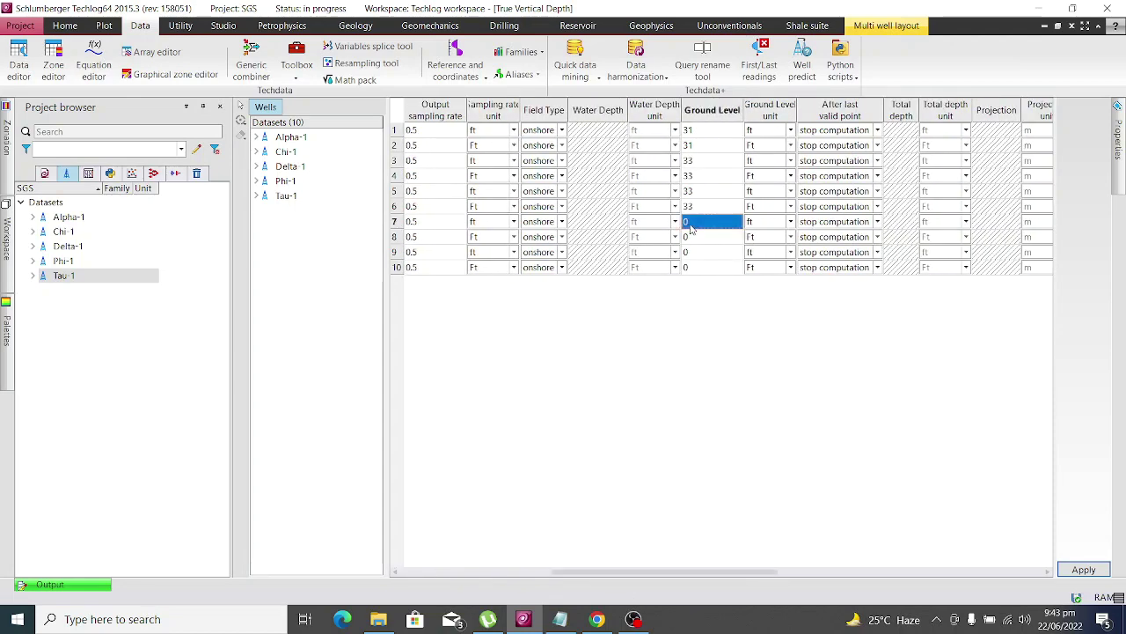
text(87)
key(Return)
text(87)
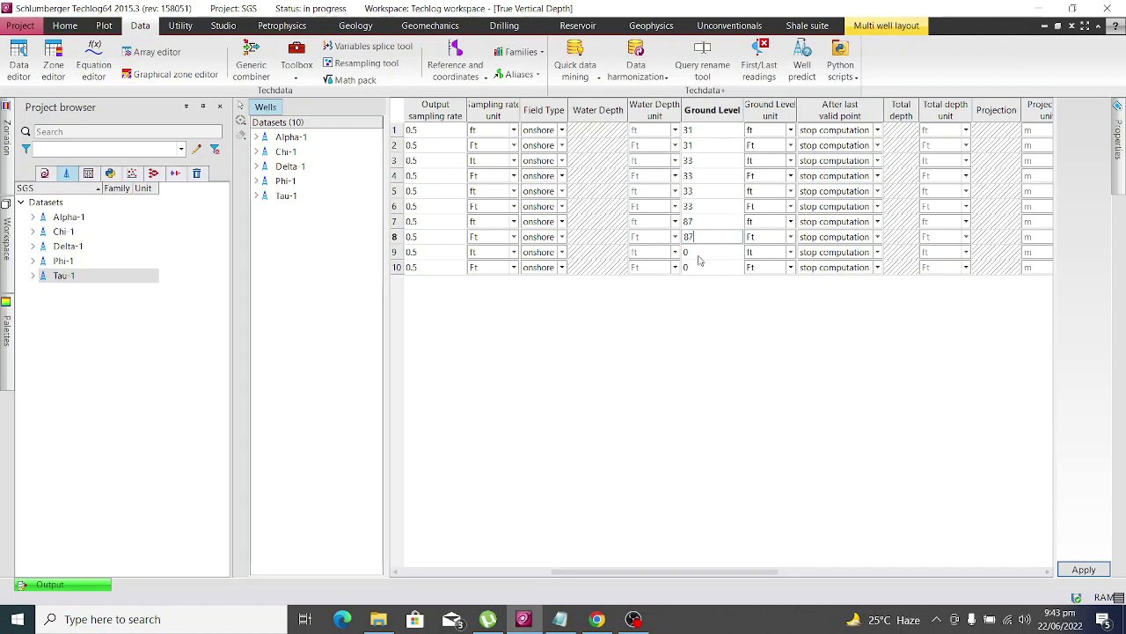
key(Return)
- Set the header file aside and scroll the table back to its first columns
click(564, 620)
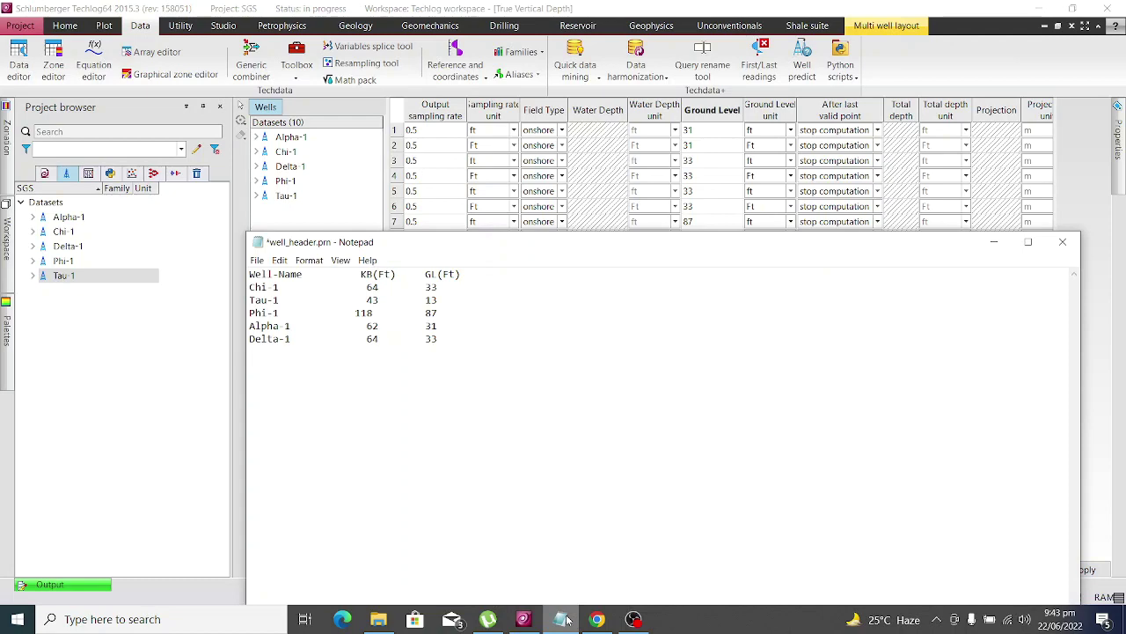
click(564, 619)
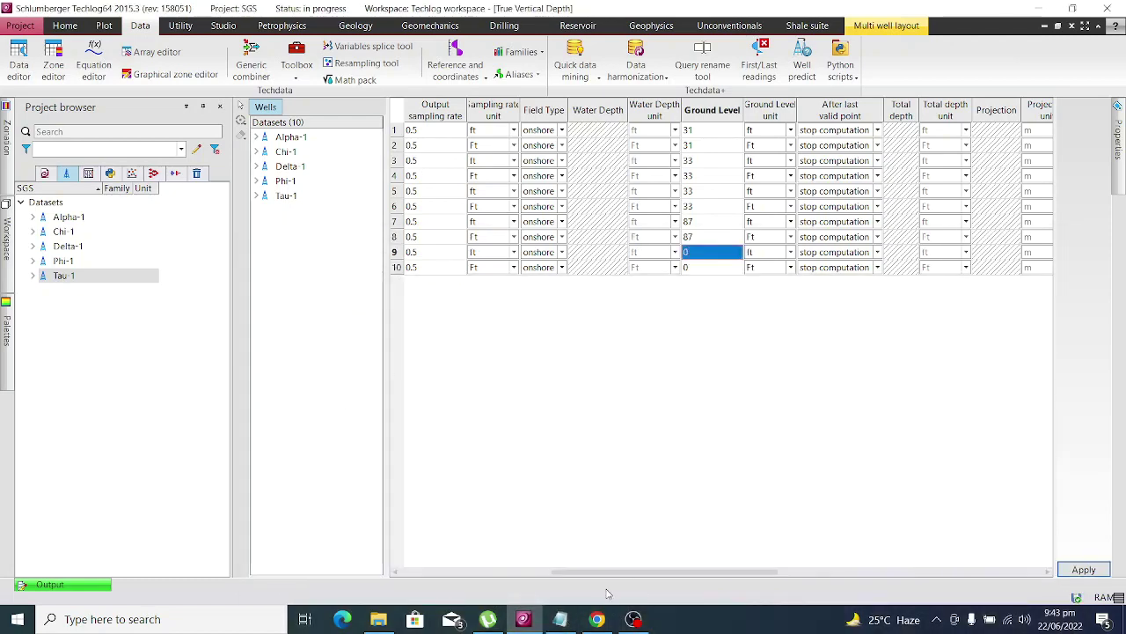
drag(627, 573, 362, 539)
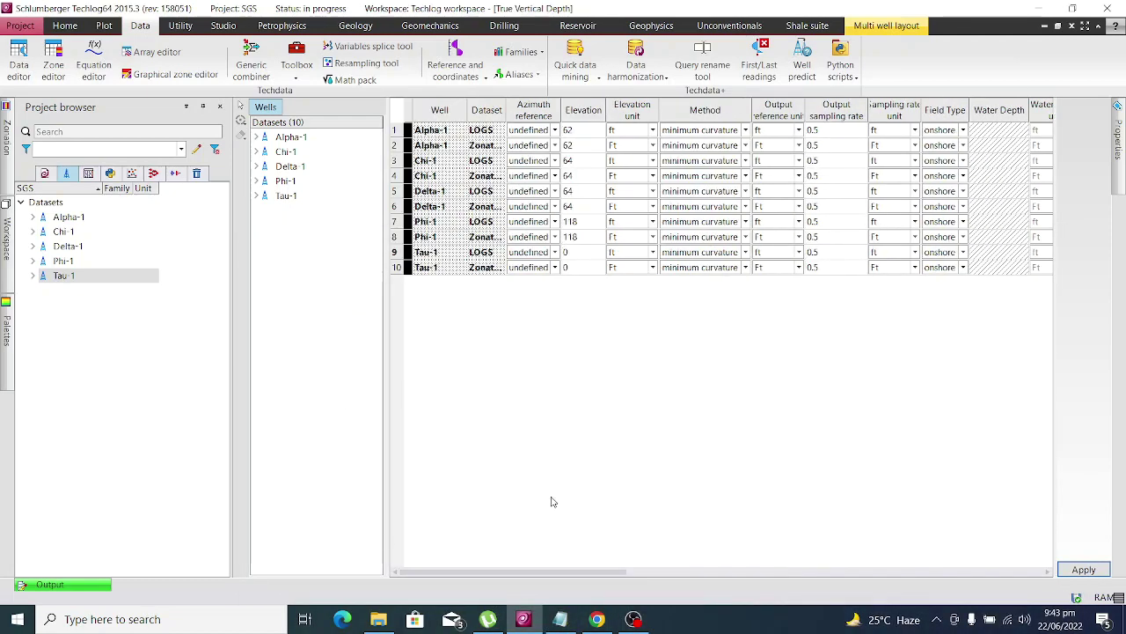
- Check Tau-1 in the header file and enter elevation 43 for both its rows
click(558, 621)
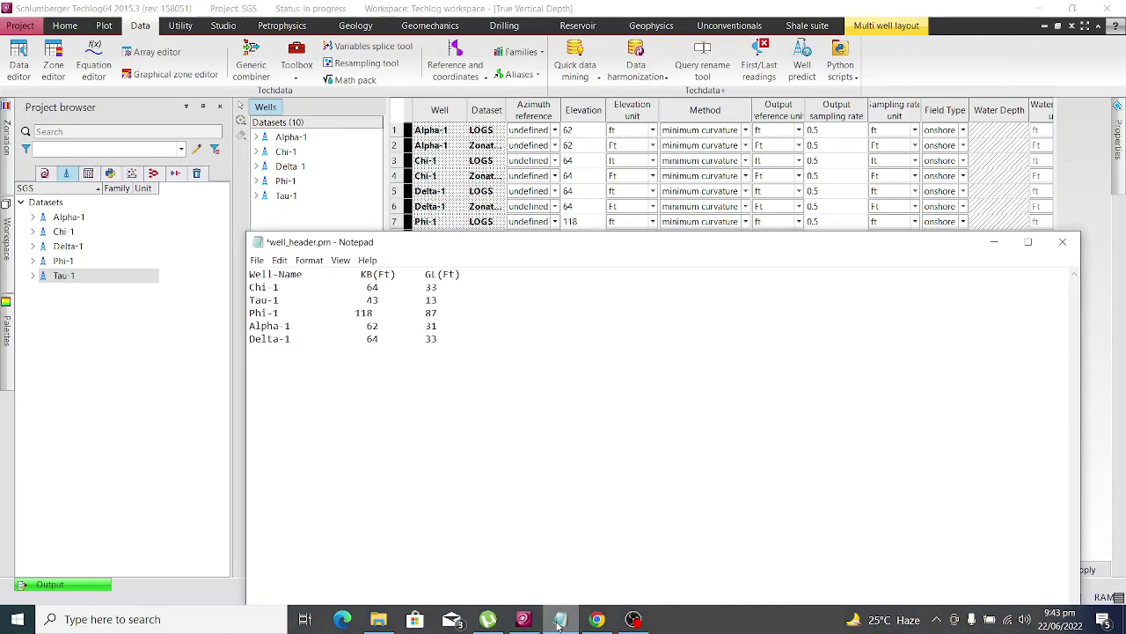
click(558, 621)
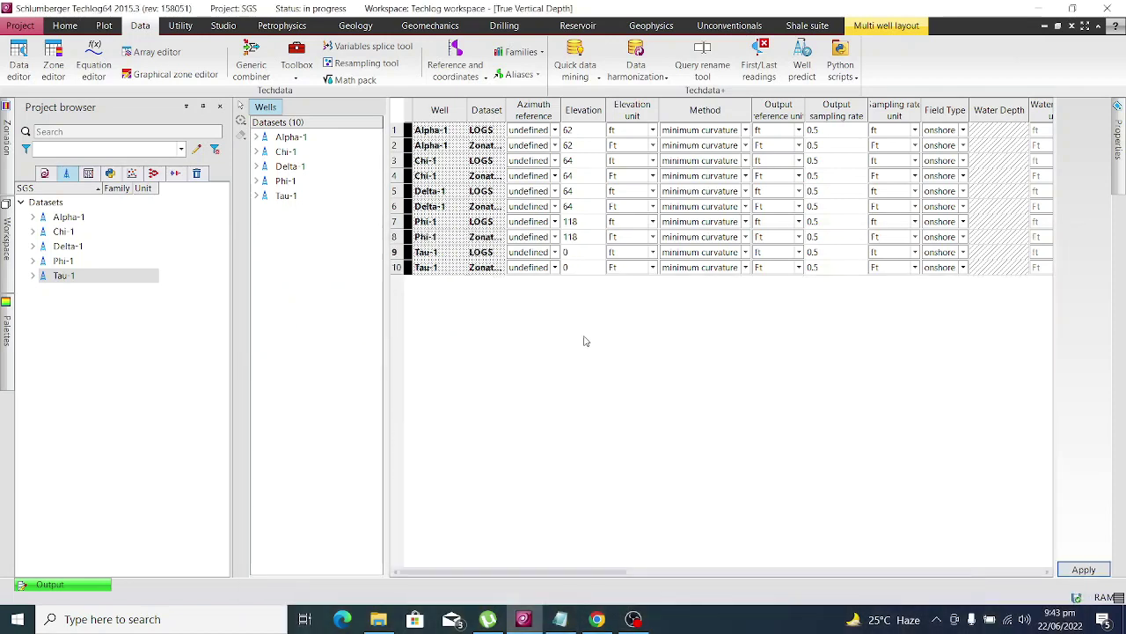
click(585, 252)
text(43)
click(582, 267)
text(3)
key(BackSpace)
text(43)
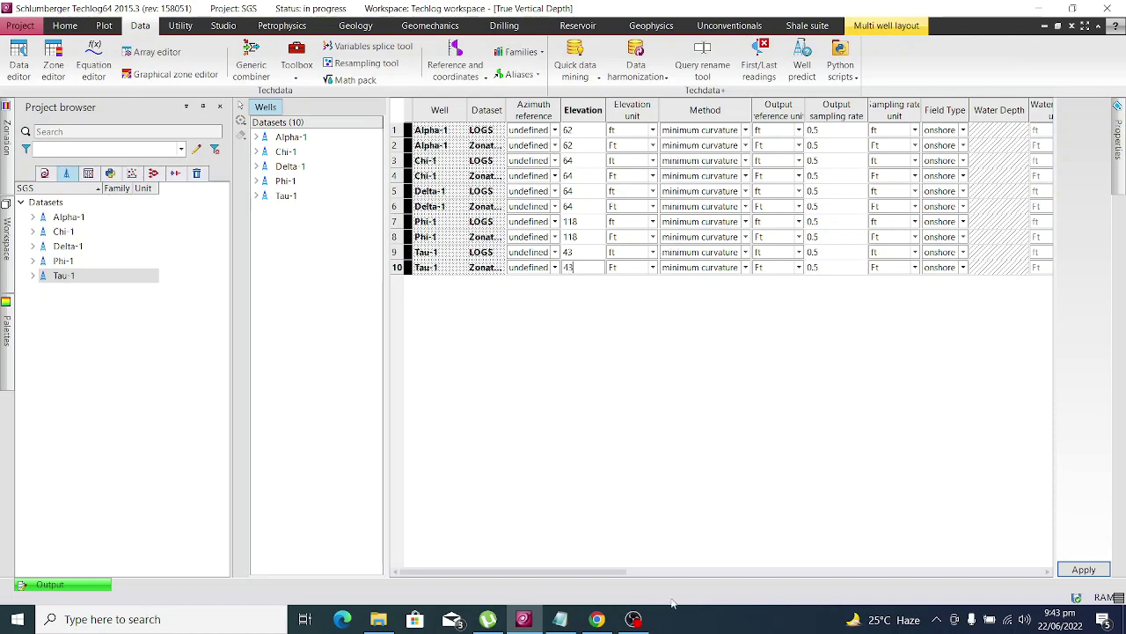
- Enter a ground level of 13 for both Tau-1 rows
drag(605, 572, 717, 573)
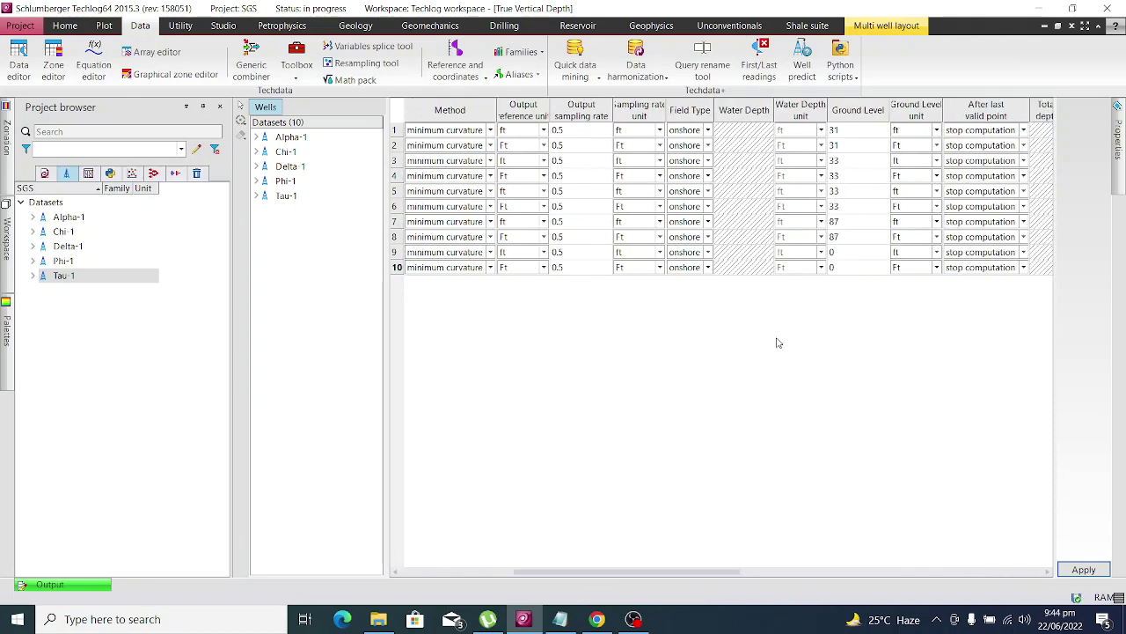
click(846, 255)
text(13)
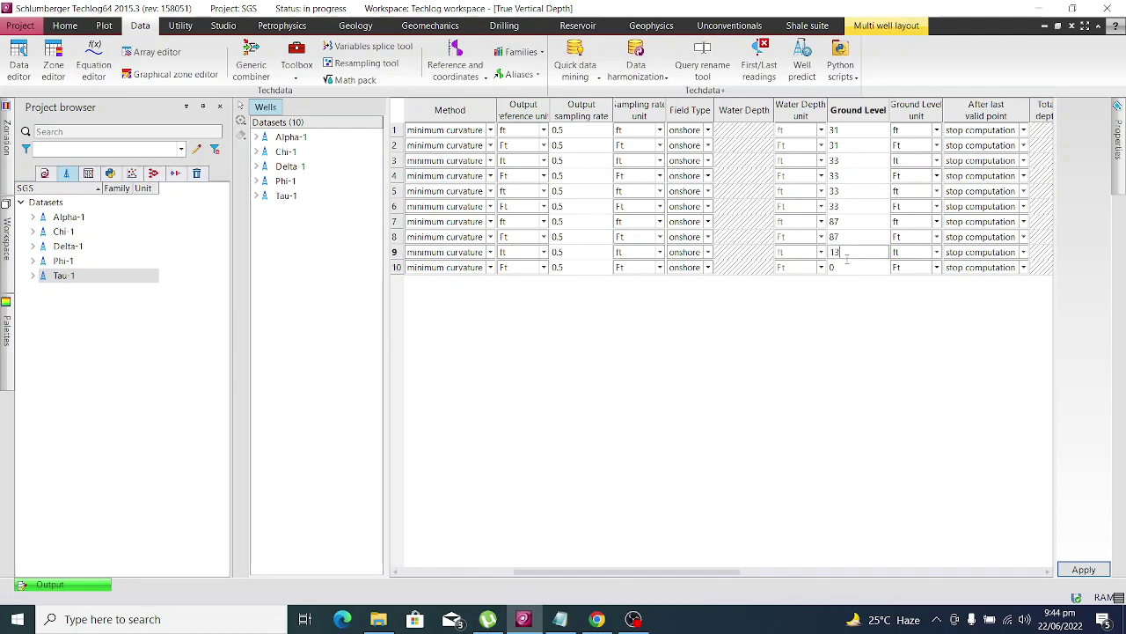
click(848, 267)
text(13)
click(852, 402)
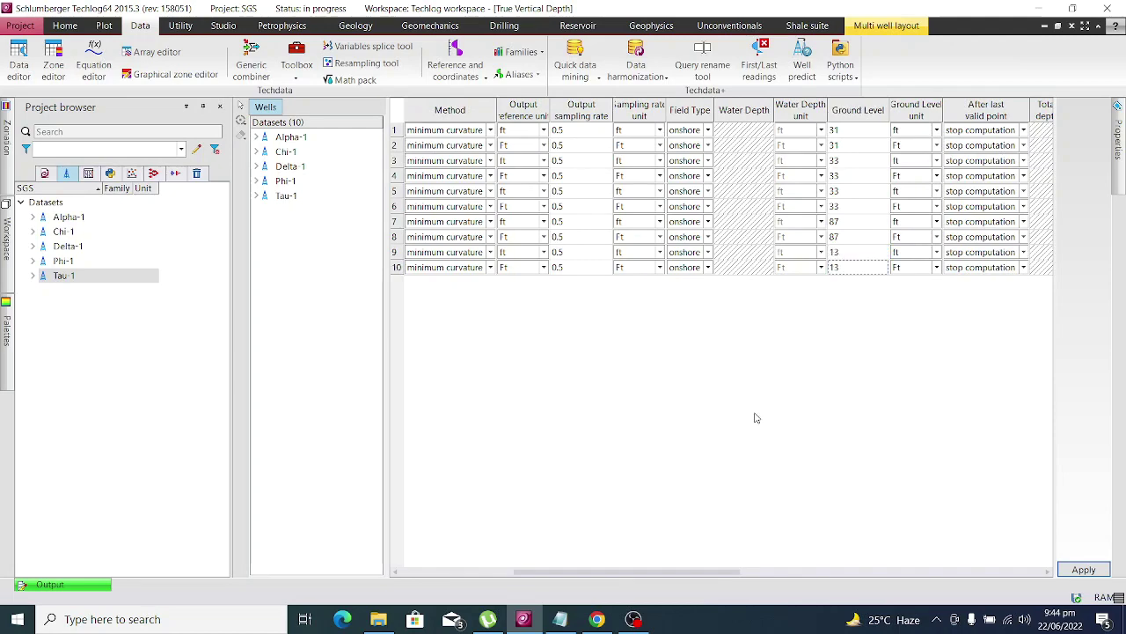
drag(739, 570, 603, 564)
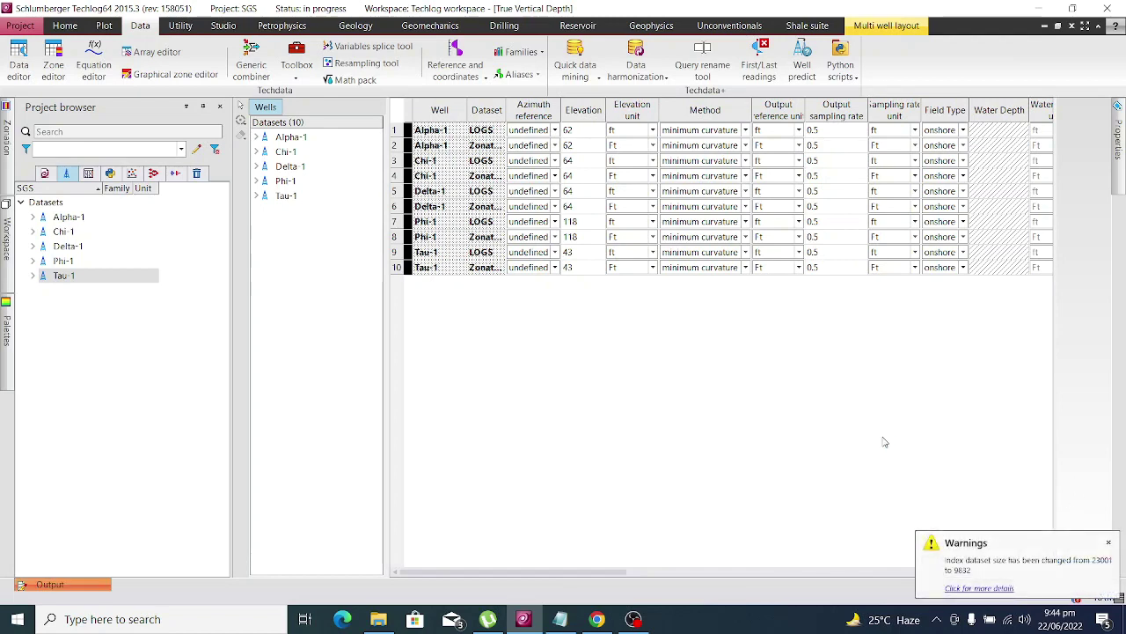
- Close the warning and TVD table, then inspect Alpha-1's Index depth references
click(1109, 542)
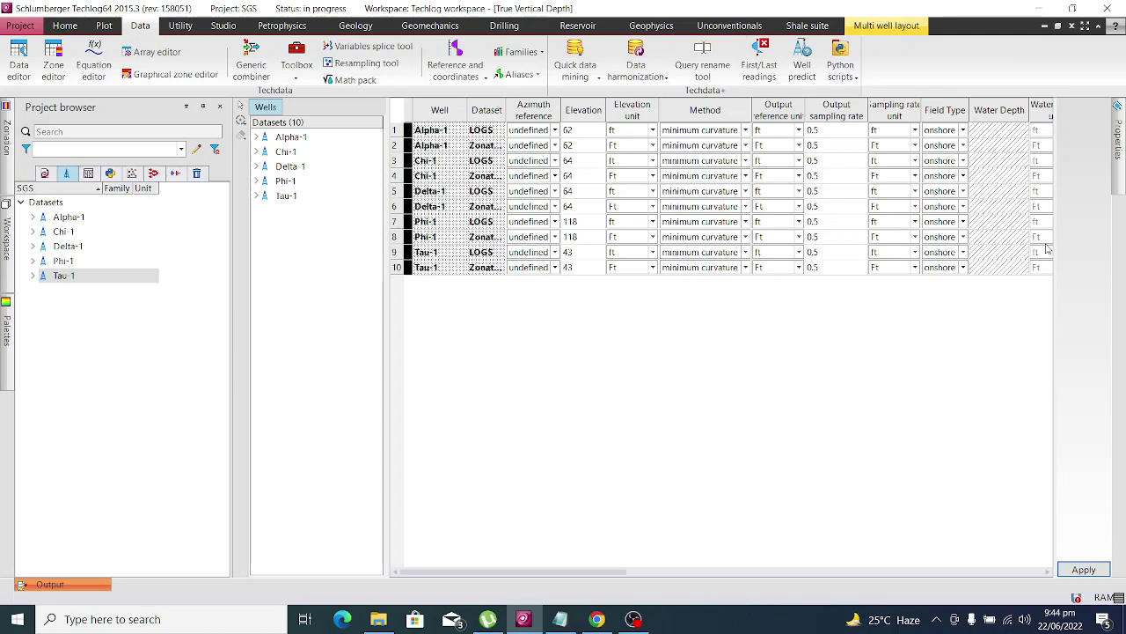
click(1072, 27)
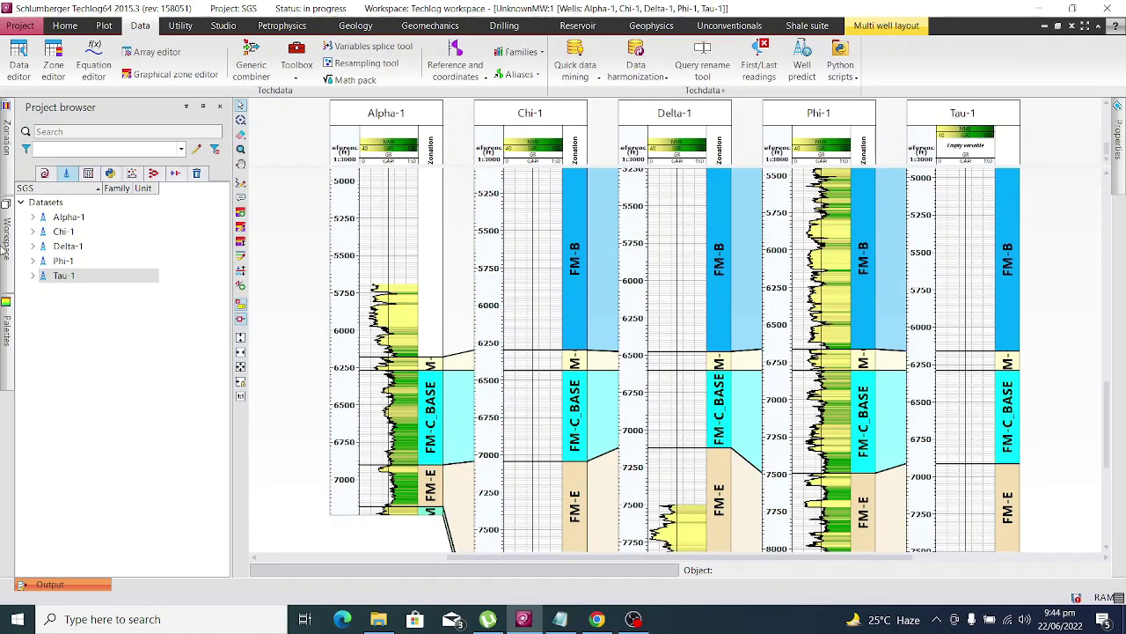
click(33, 218)
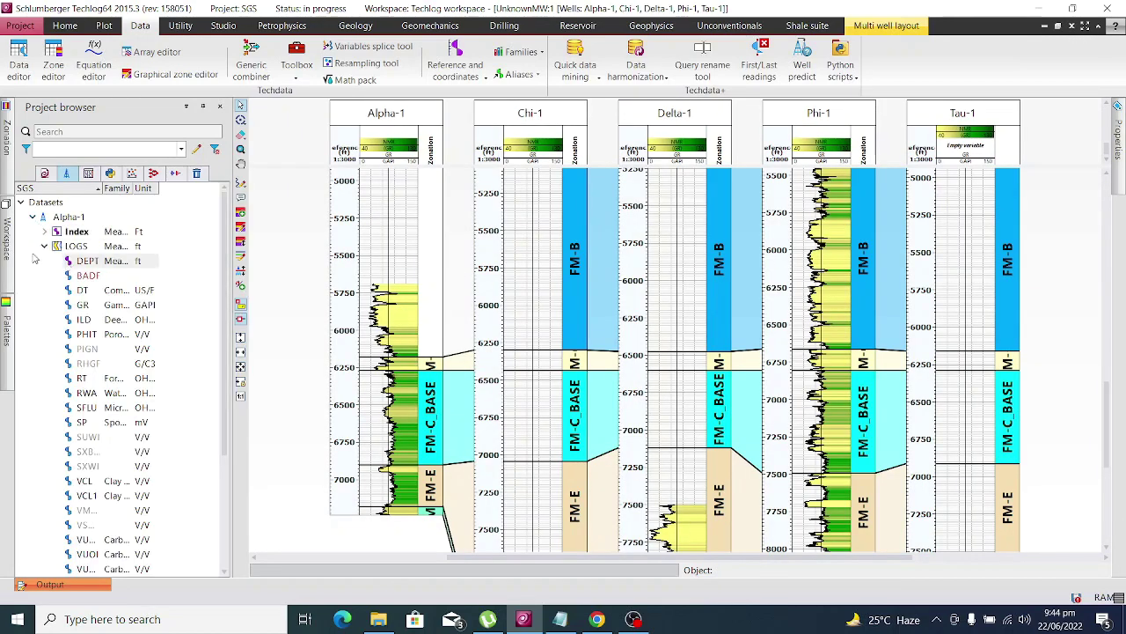
click(44, 246)
click(45, 231)
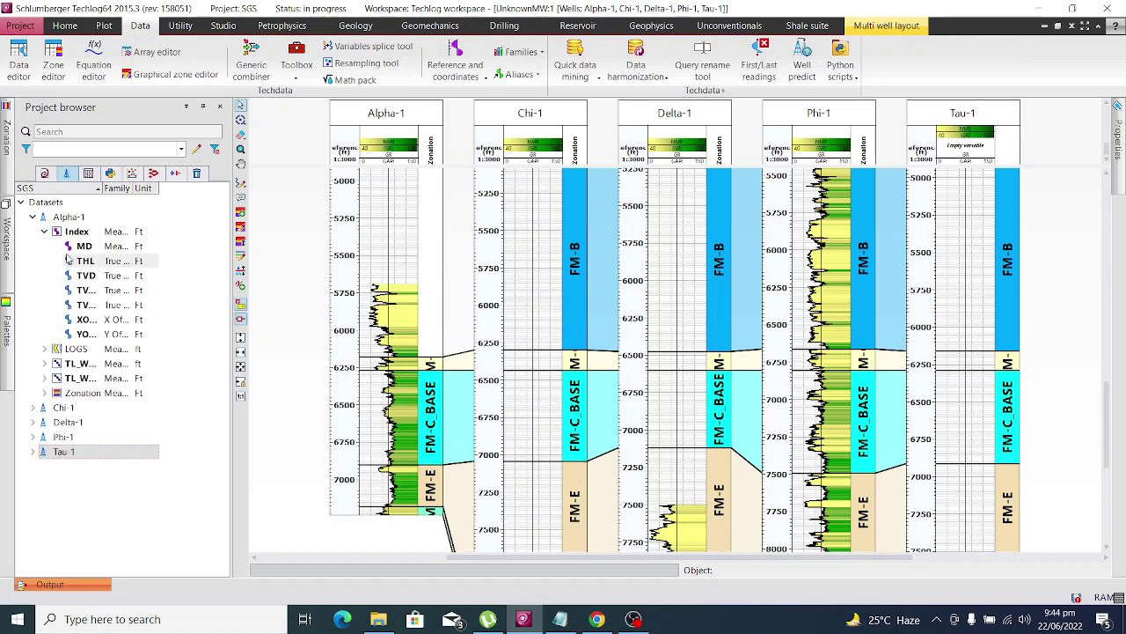
drag(100, 189, 137, 189)
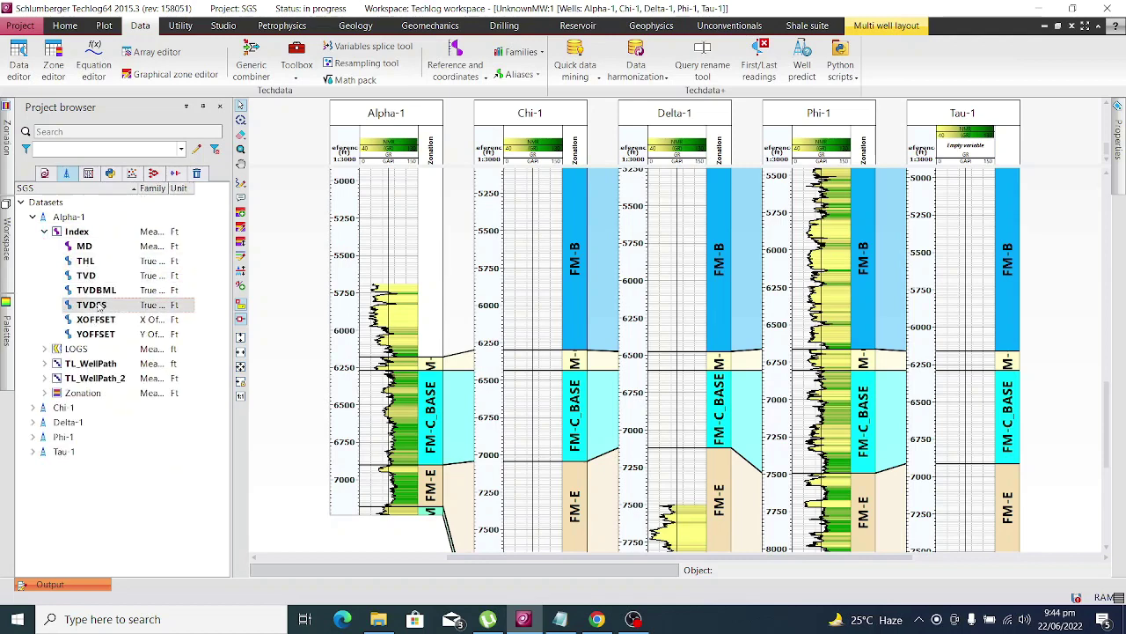
click(45, 232)
click(33, 217)
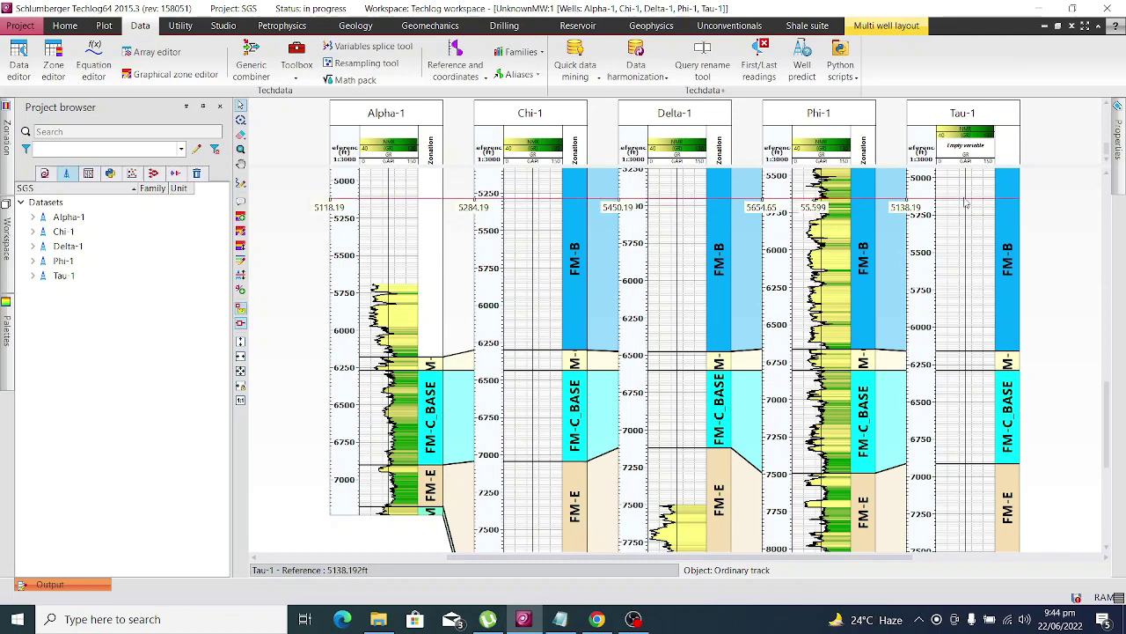
- Show the layout's Limits properties: scale 1:3000, reference limitation down to FM-F
click(1119, 141)
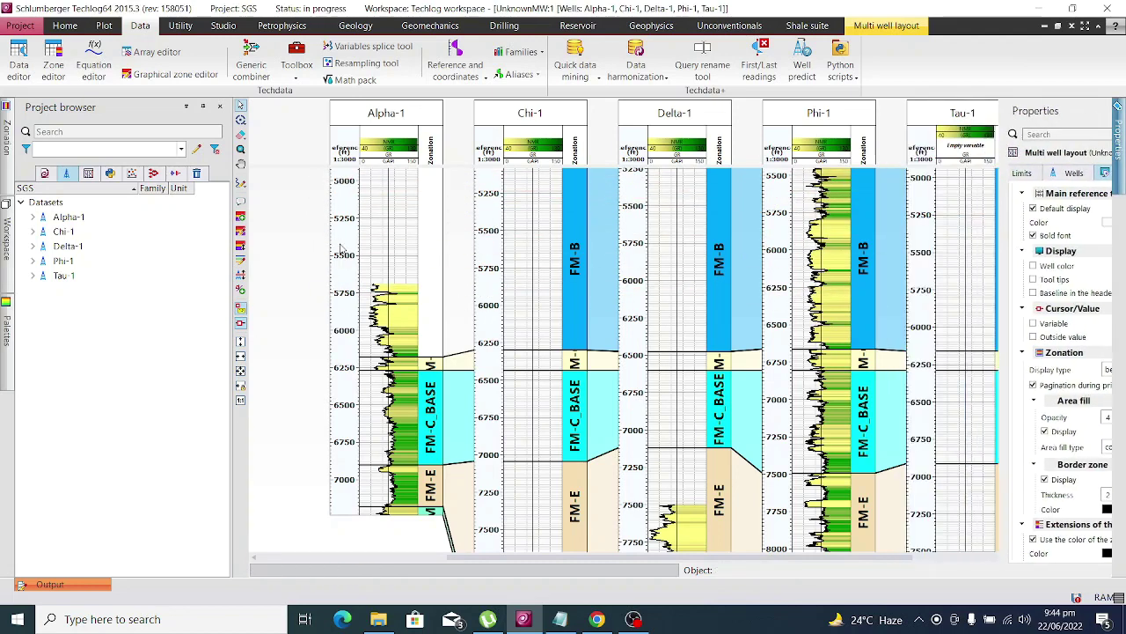
click(1120, 169)
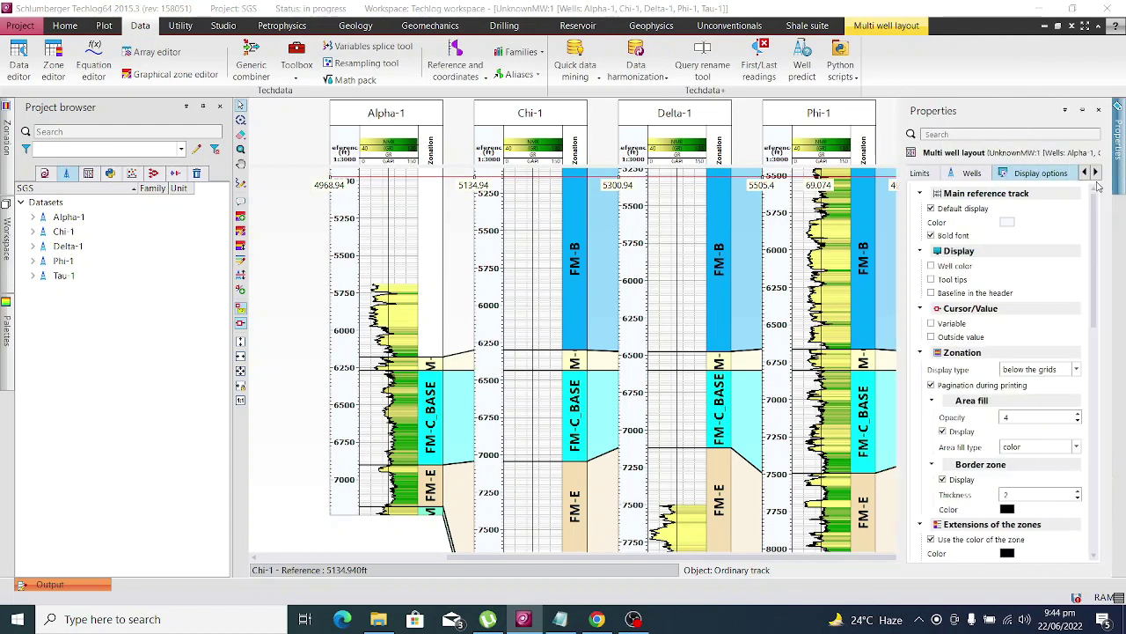
click(922, 174)
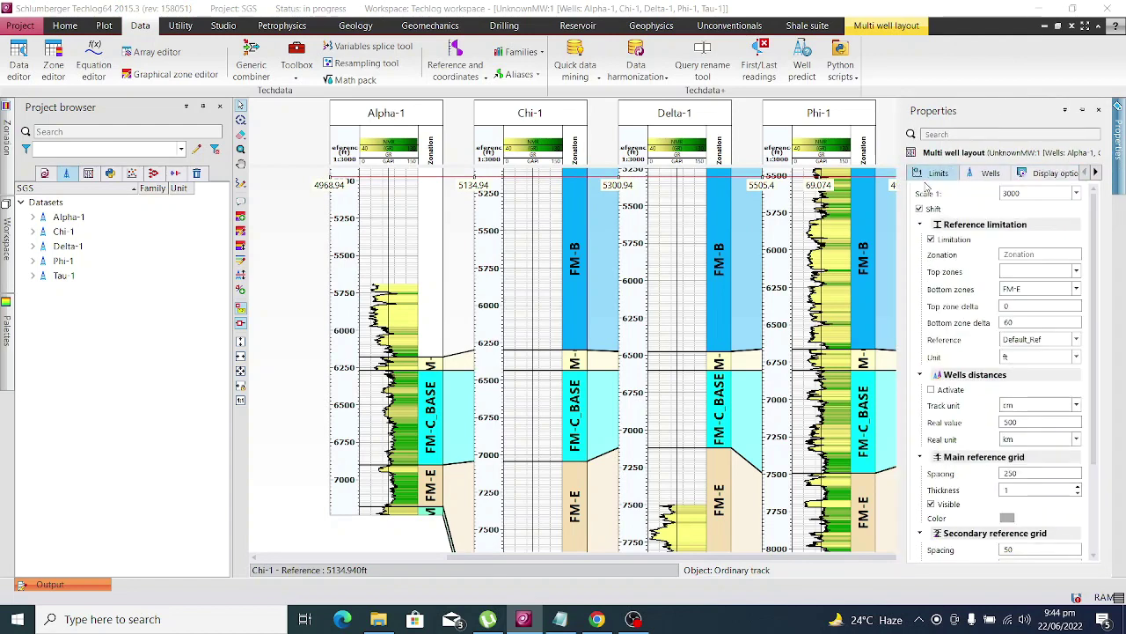
- Review the per-well and limits settings by selecting tracks, then deselect to show whole-layout settings
click(989, 174)
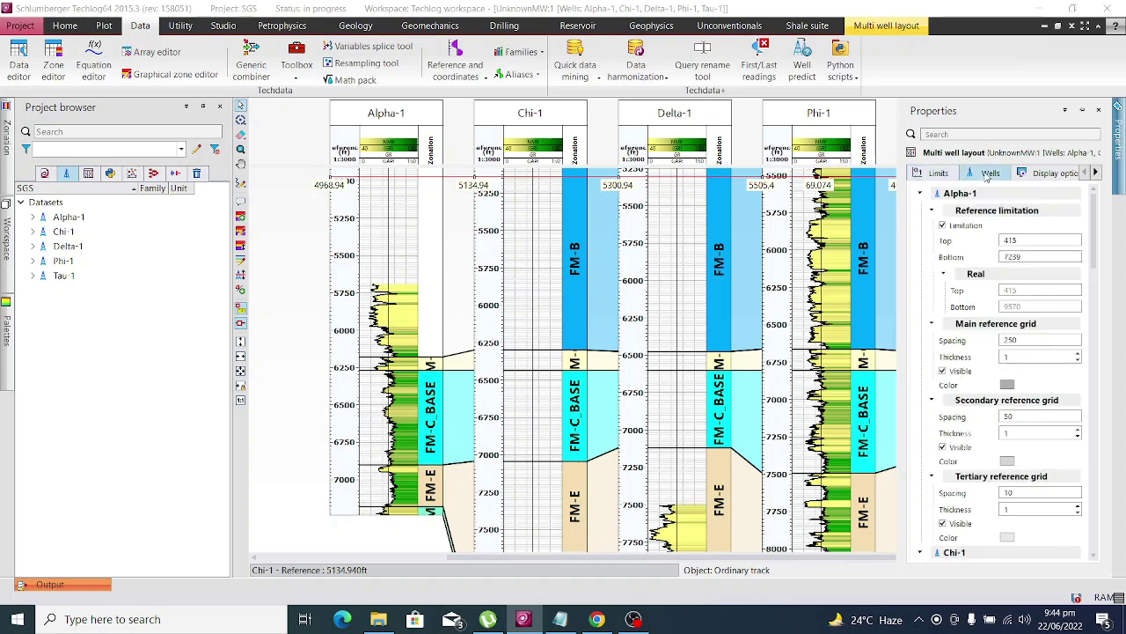
click(928, 174)
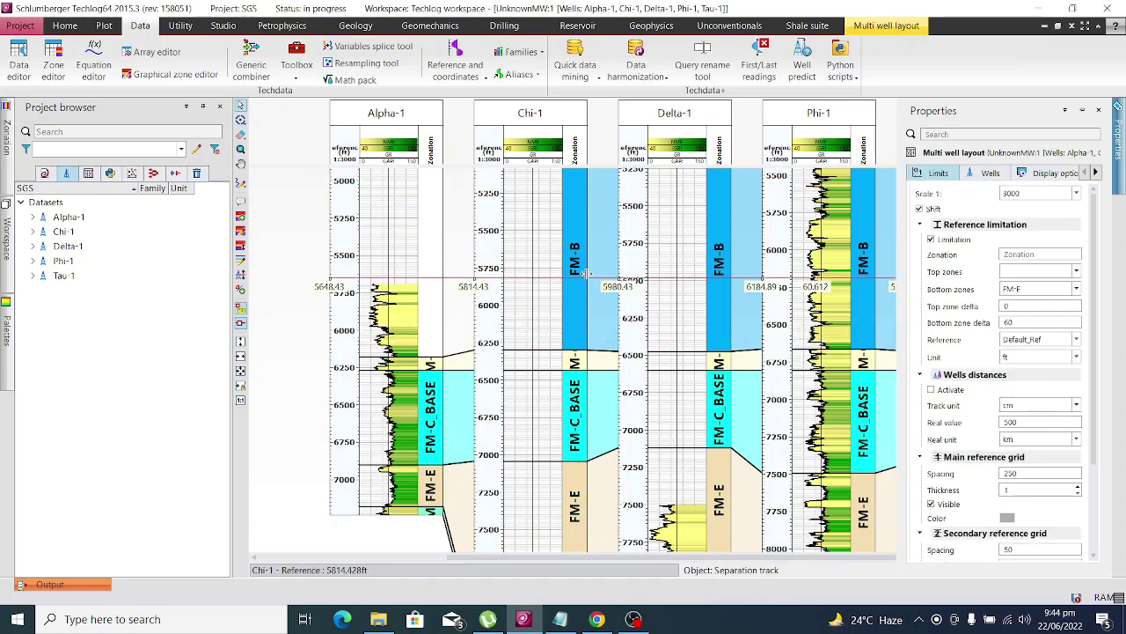
click(465, 211)
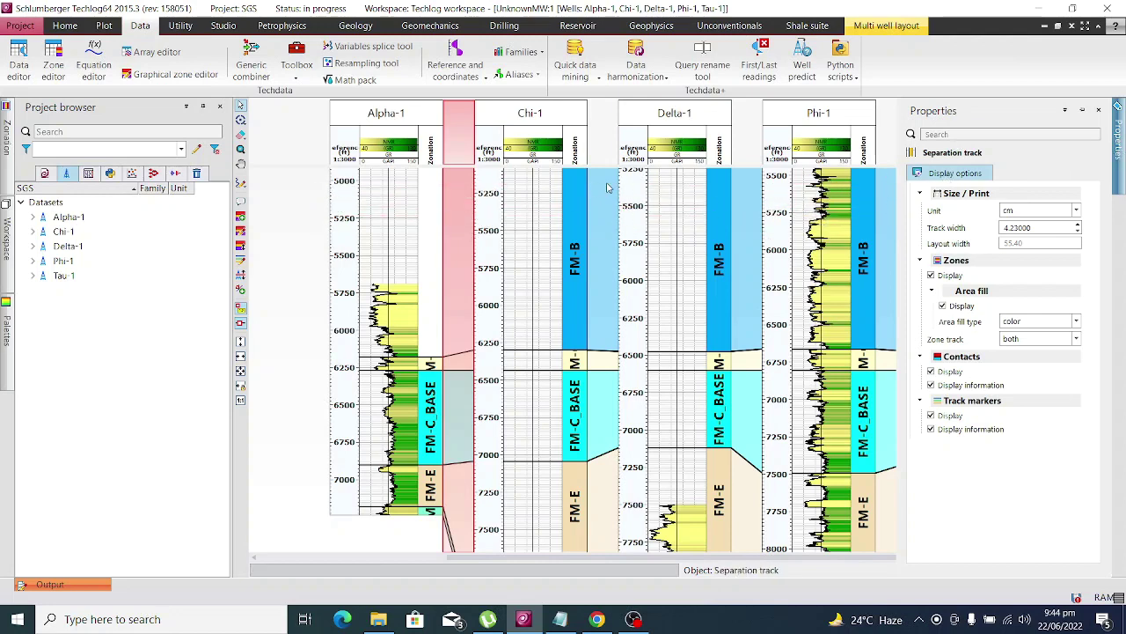
click(489, 148)
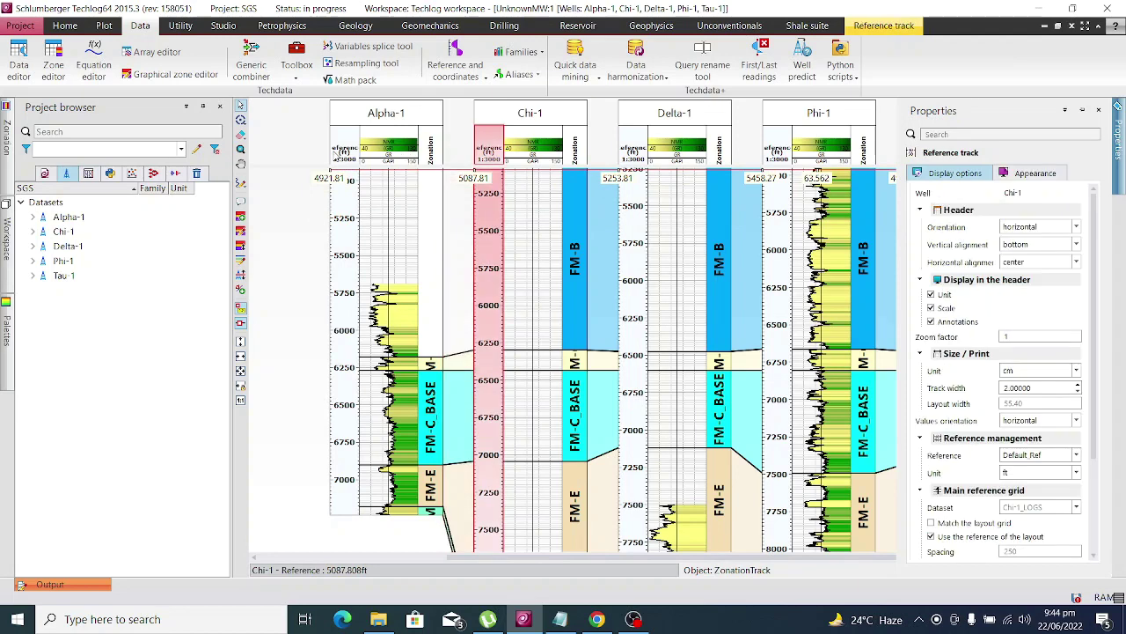
click(322, 224)
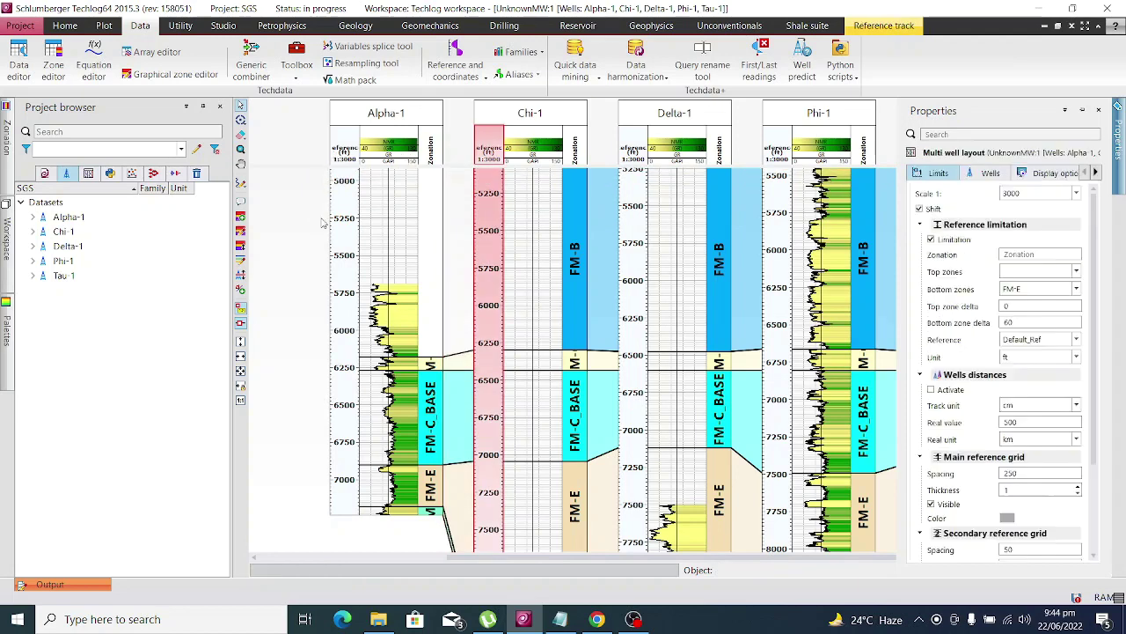
scroll(1065, 471, down, 1)
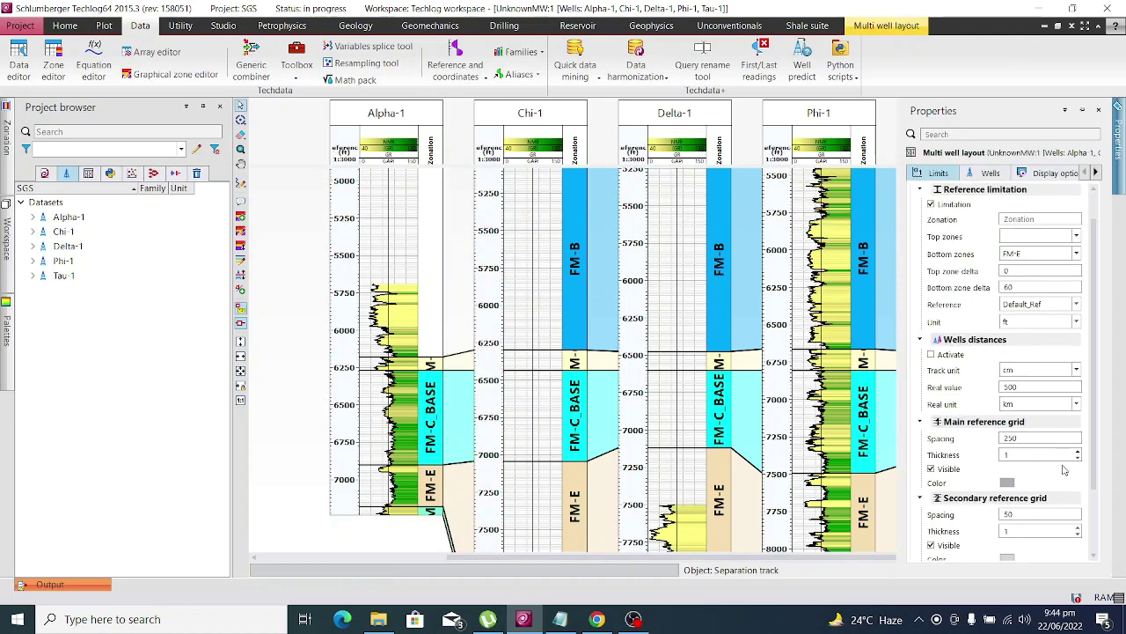
scroll(1063, 467, up, 1)
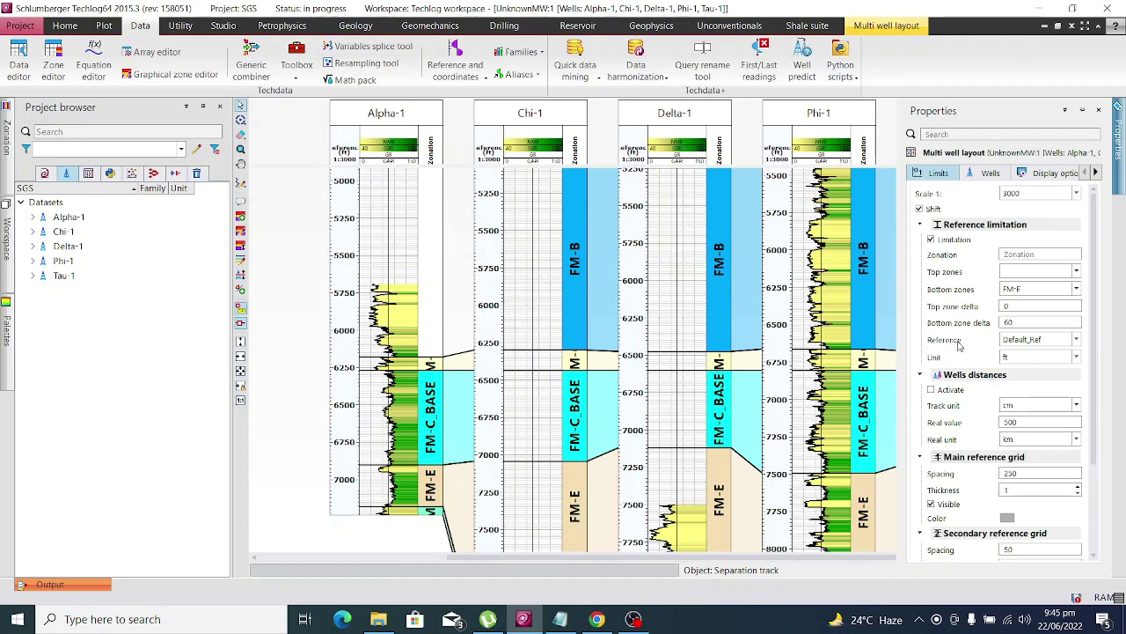
- Set the layout's depth reference to Measured Depth, then change it to True Vertical Depth Sub Sea
click(1058, 339)
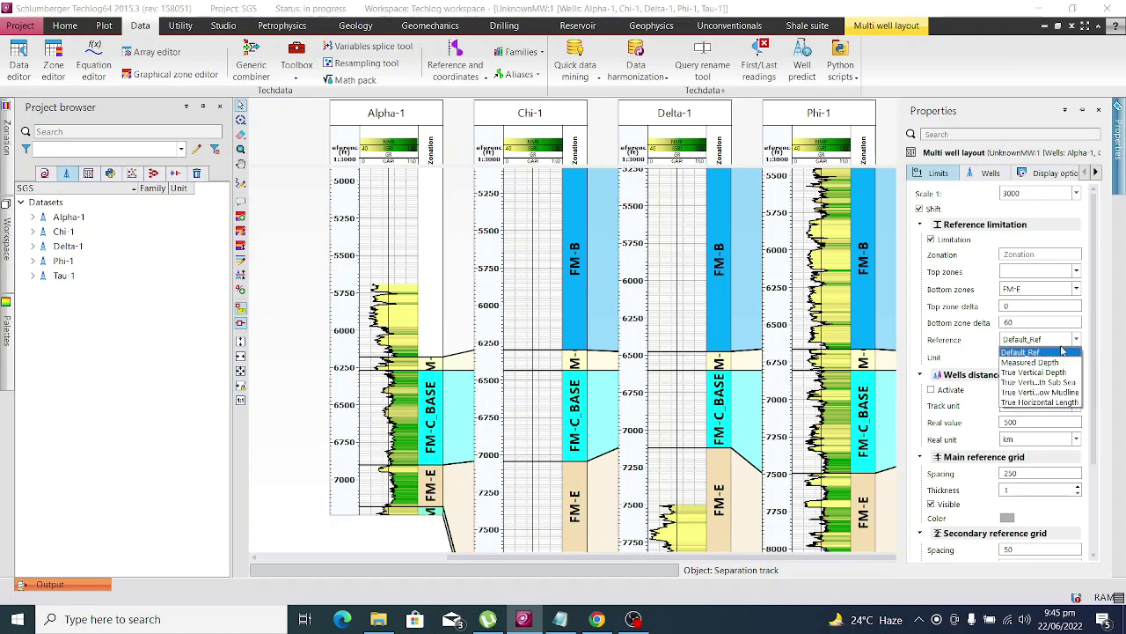
click(1056, 362)
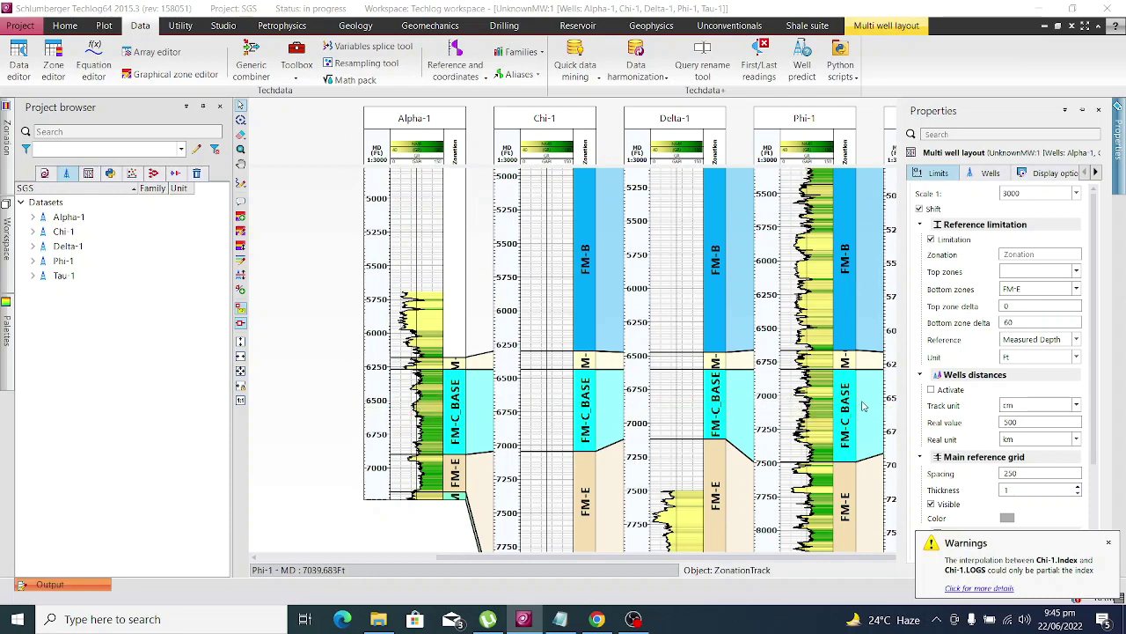
click(1049, 342)
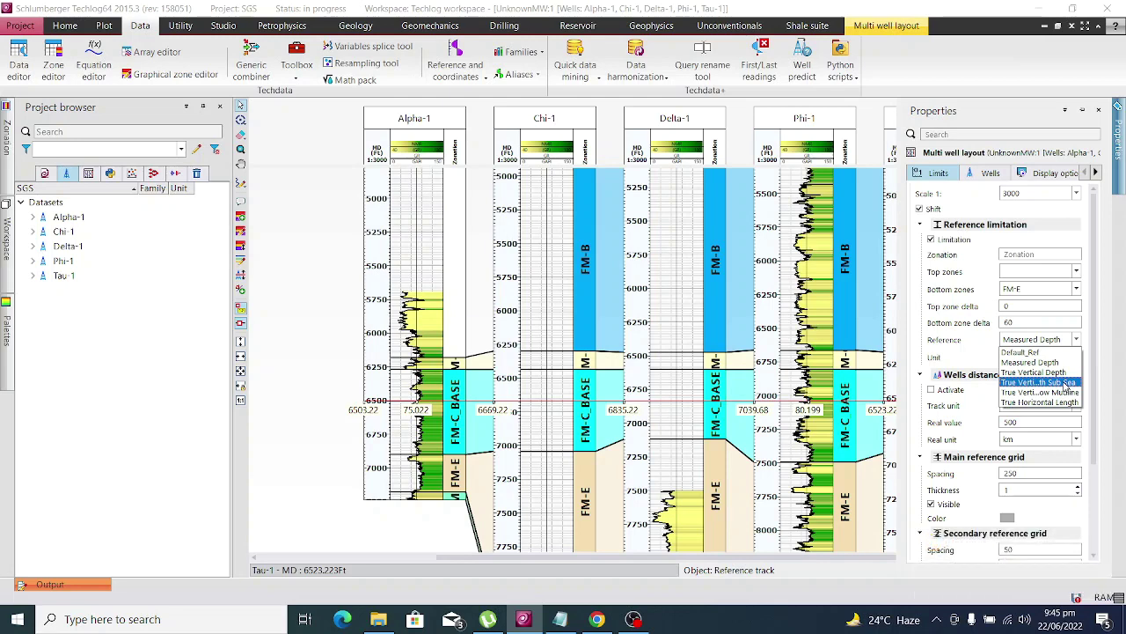
click(1068, 384)
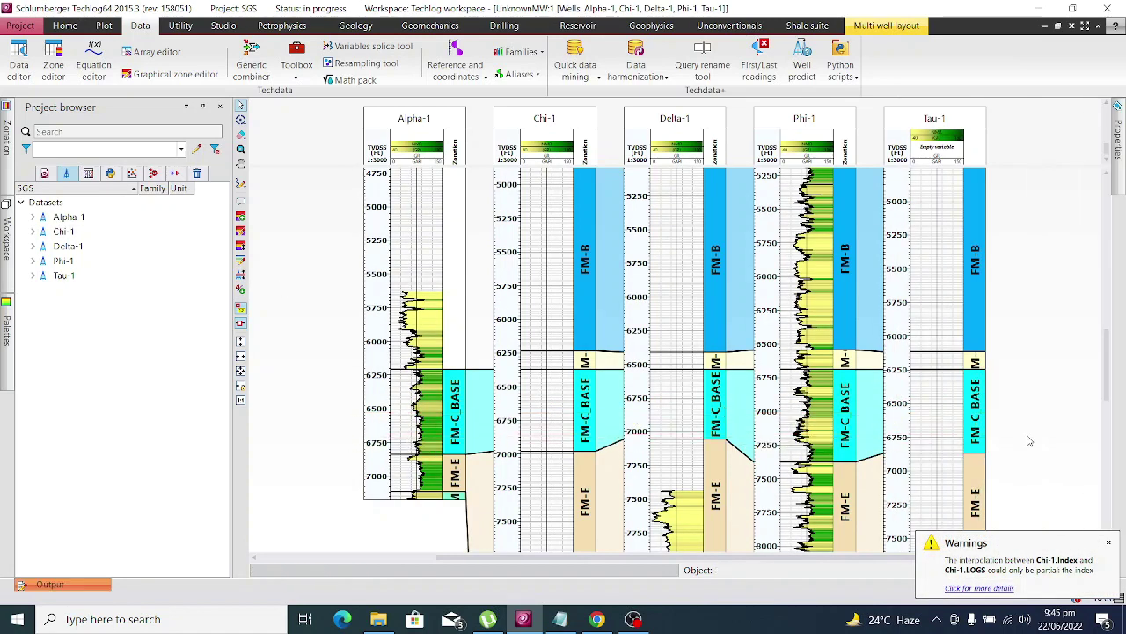
- Disable the FM-C_BASE zone alignment on Tau-1's zonation track and review the wells at true TVDSS depths
right_click(977, 410)
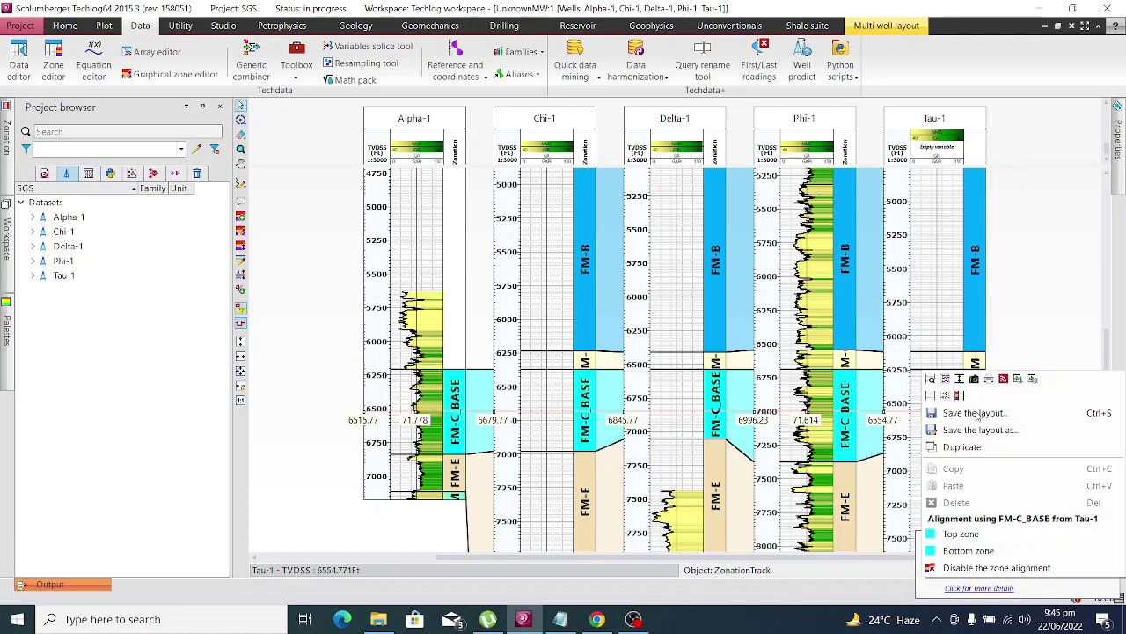
click(997, 567)
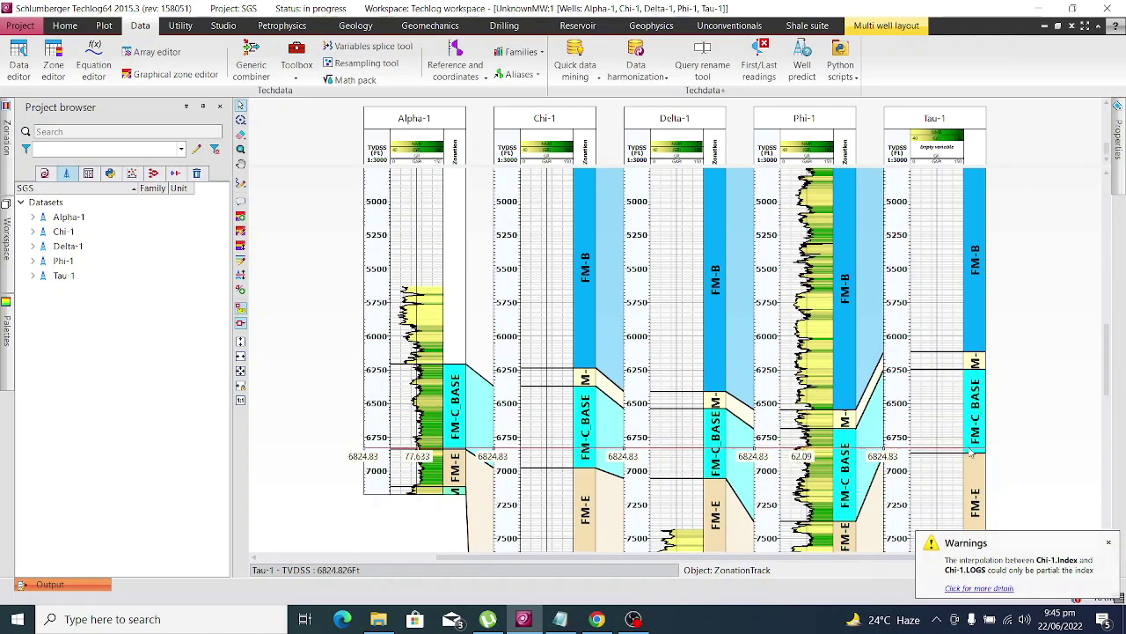
scroll(1047, 344, up, 2)
scroll(1047, 344, up, 1)
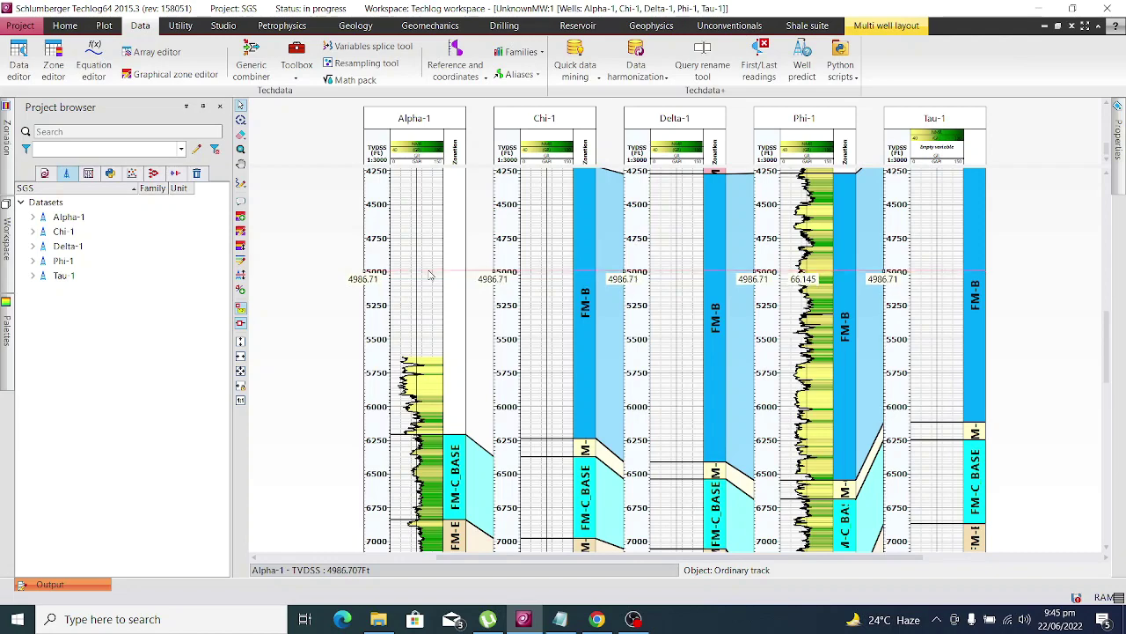
scroll(431, 341, up, 2)
scroll(431, 341, up, 3)
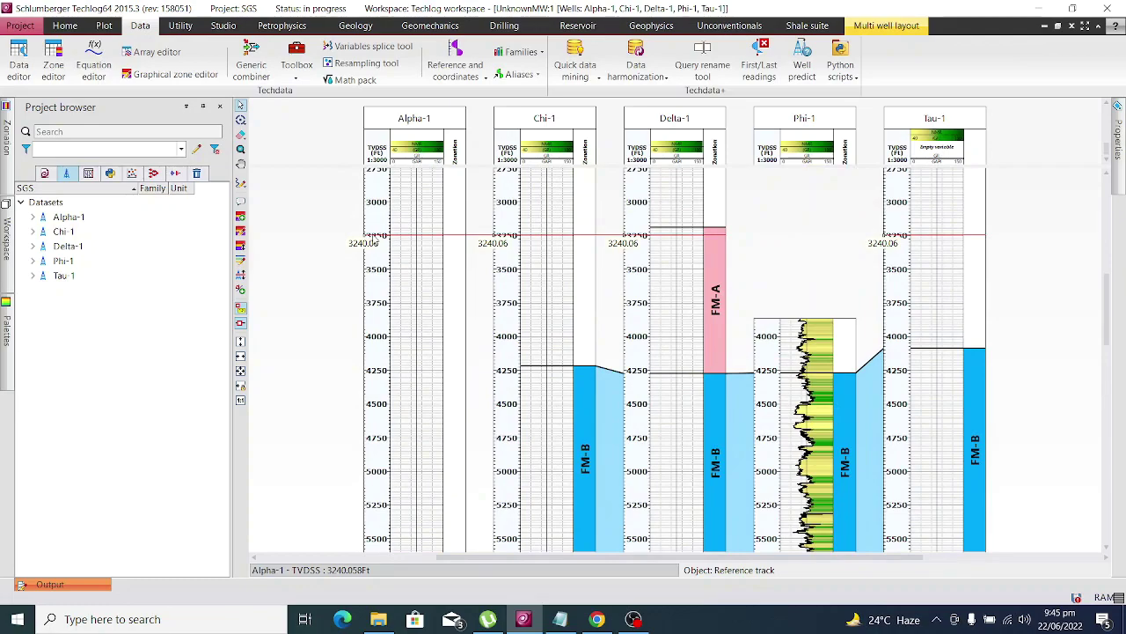
scroll(377, 292, up, 3)
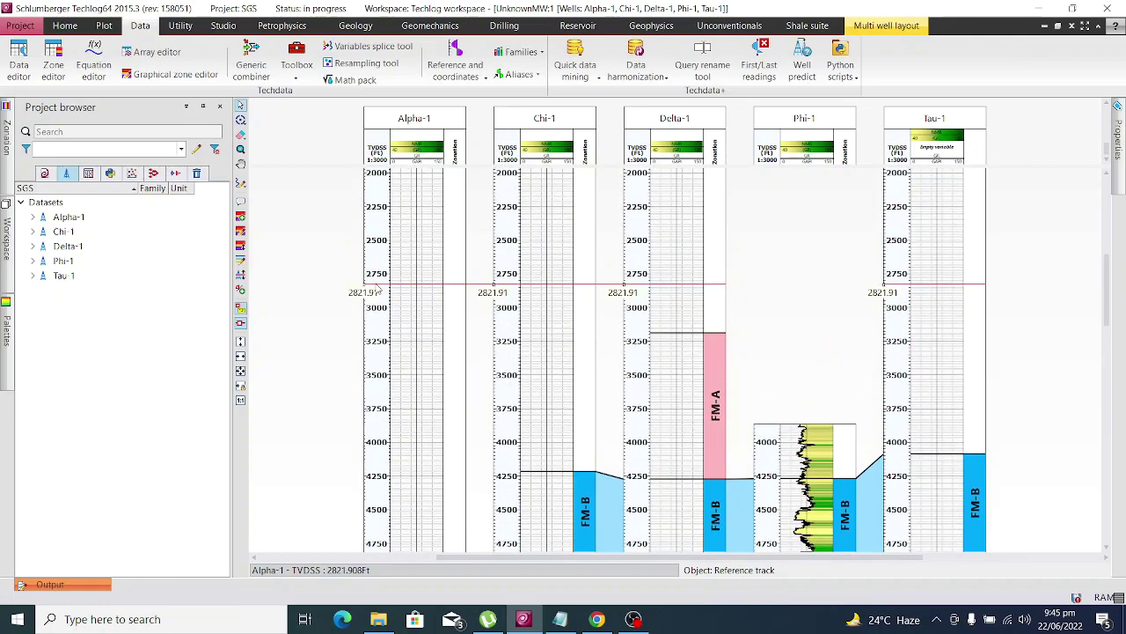
scroll(415, 385, down, 5)
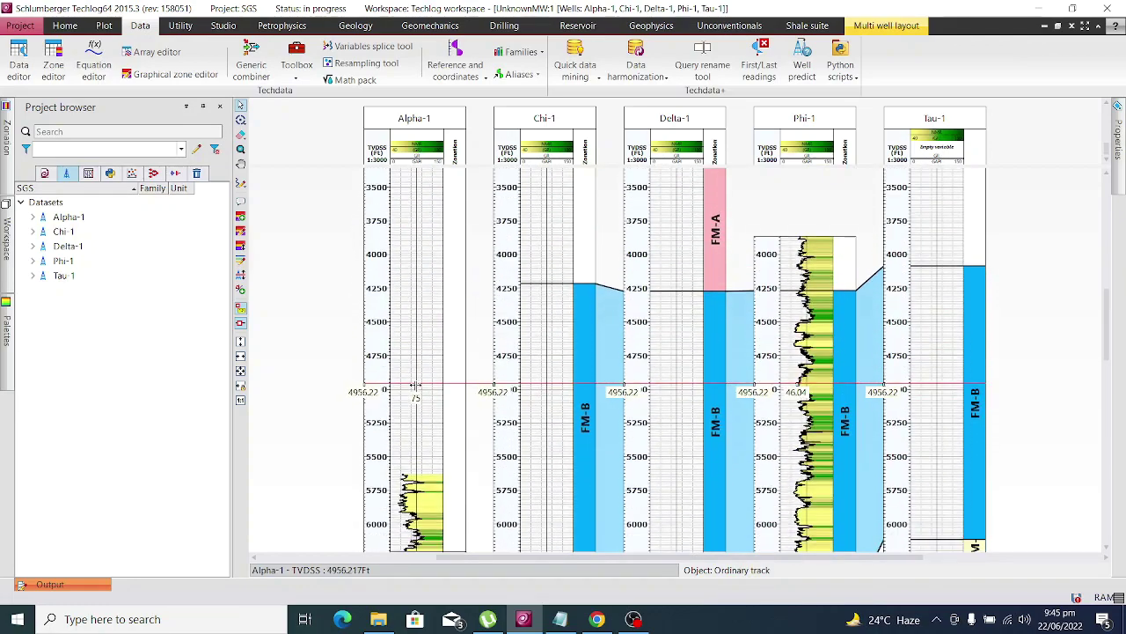
scroll(415, 386, down, 5)
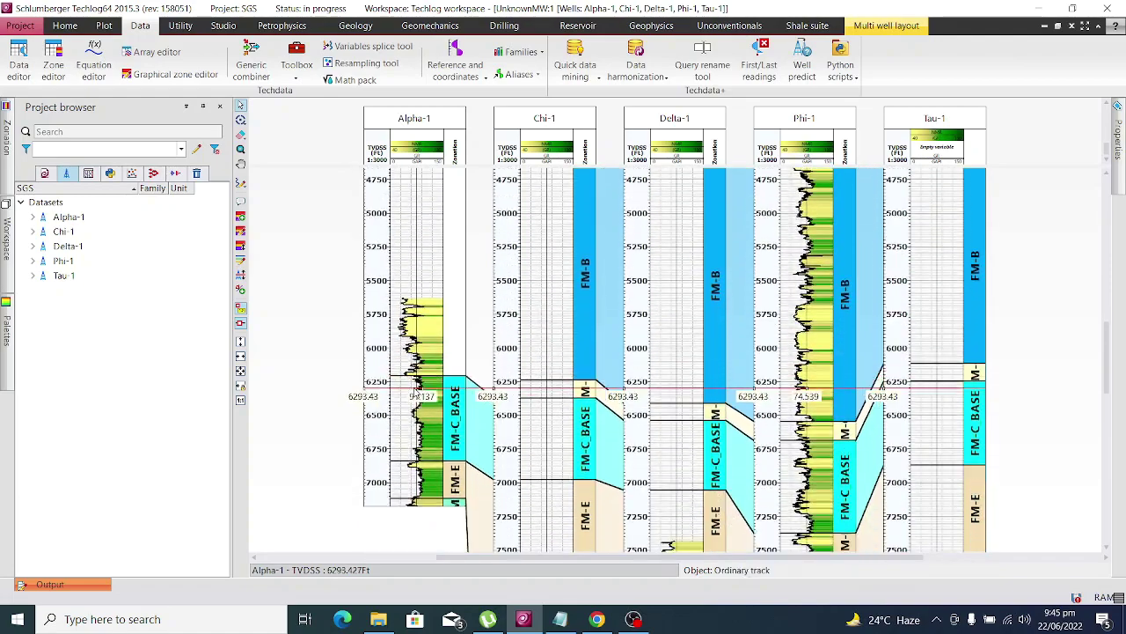
scroll(416, 387, down, 5)
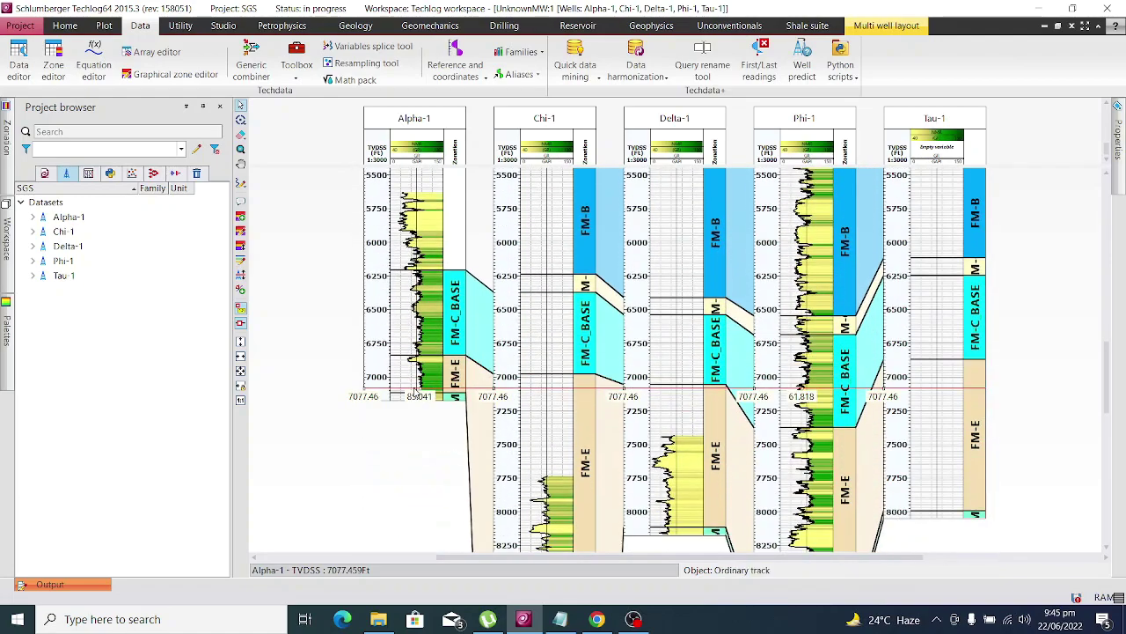
scroll(415, 392, down, 2)
scroll(416, 389, up, 4)
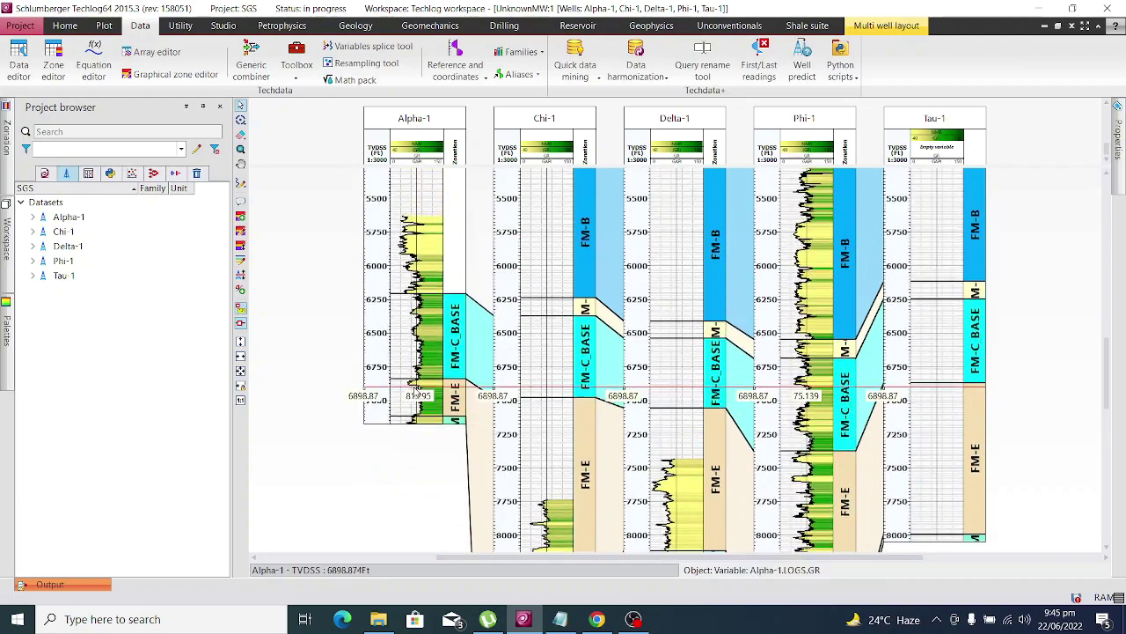
scroll(415, 391, up, 2)
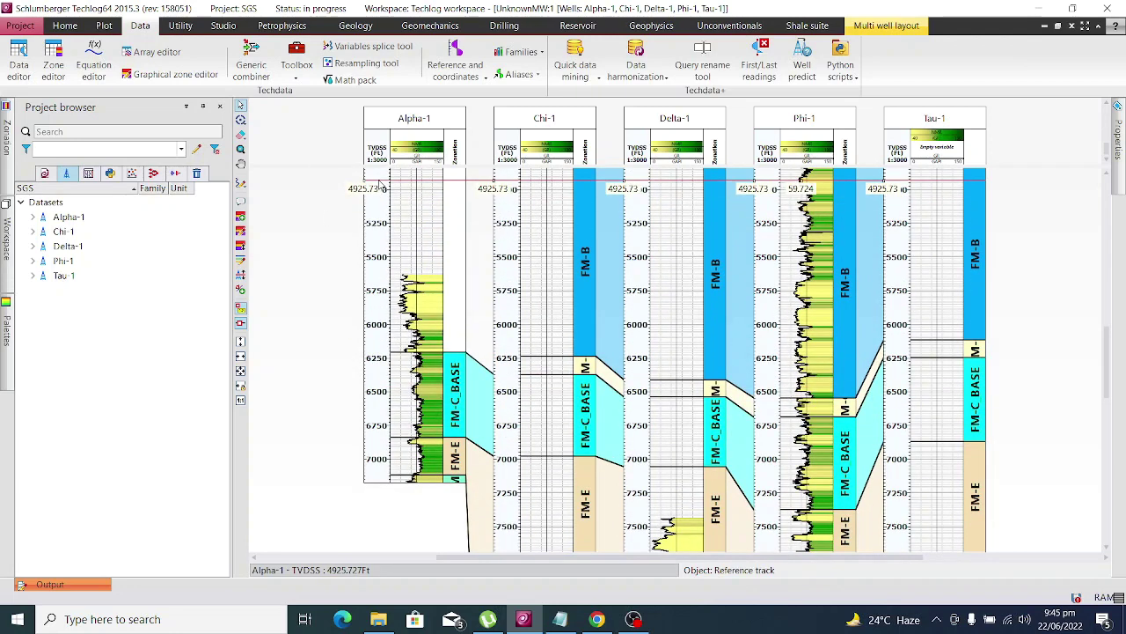
right_click(380, 180)
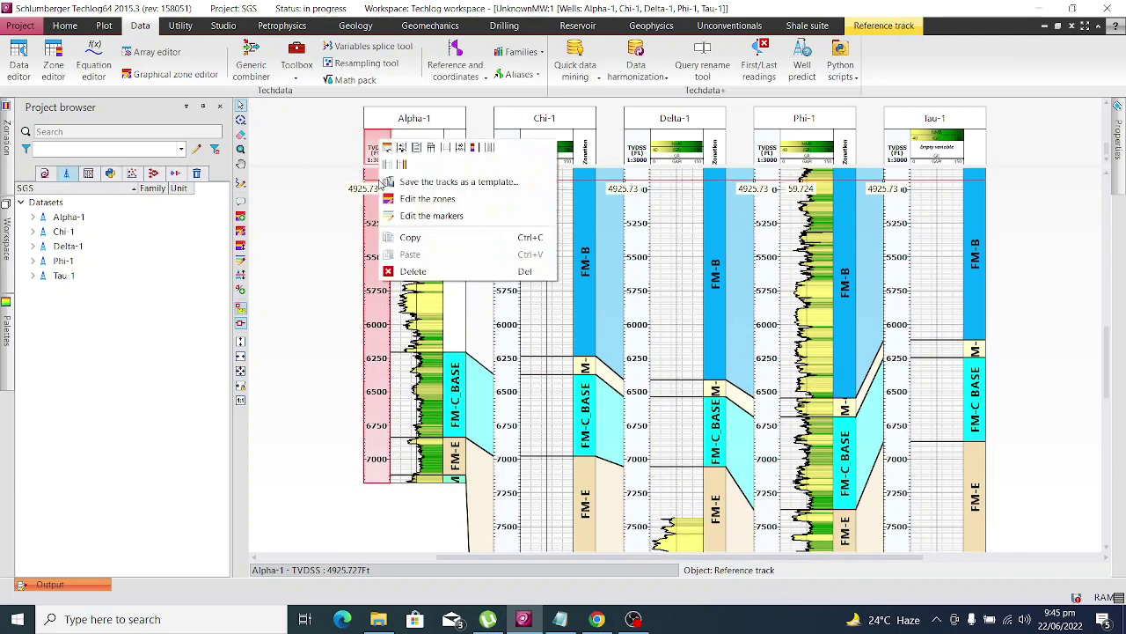
- Insert a second depth track in Alpha-1 set to Measured Depth, then review the correlation
click(459, 148)
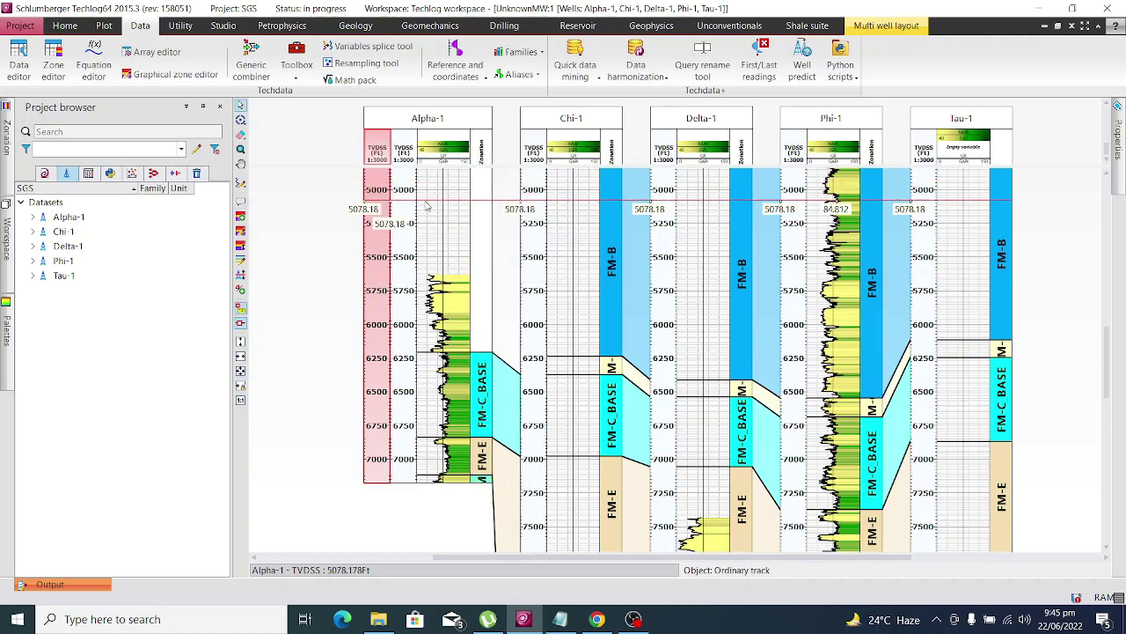
click(403, 148)
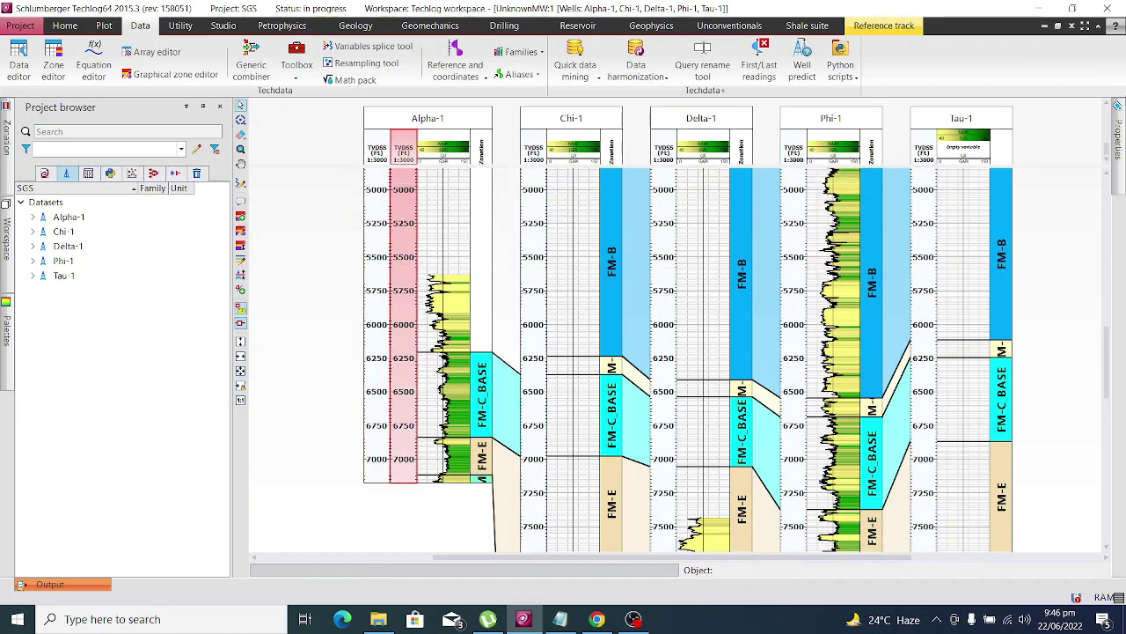
click(1119, 141)
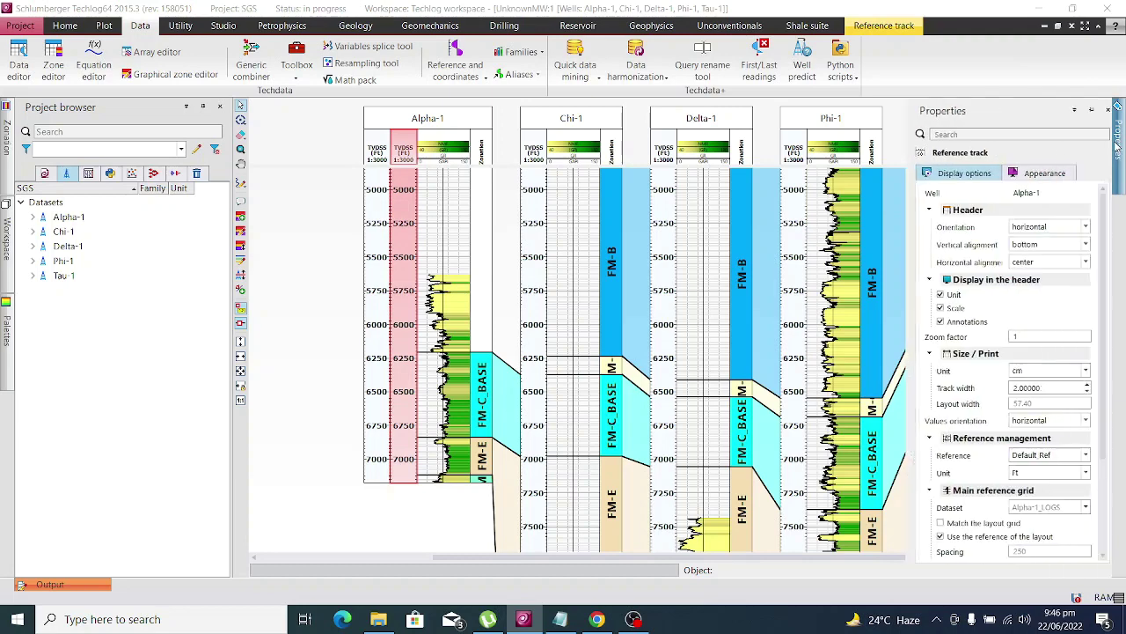
click(1039, 455)
click(1030, 477)
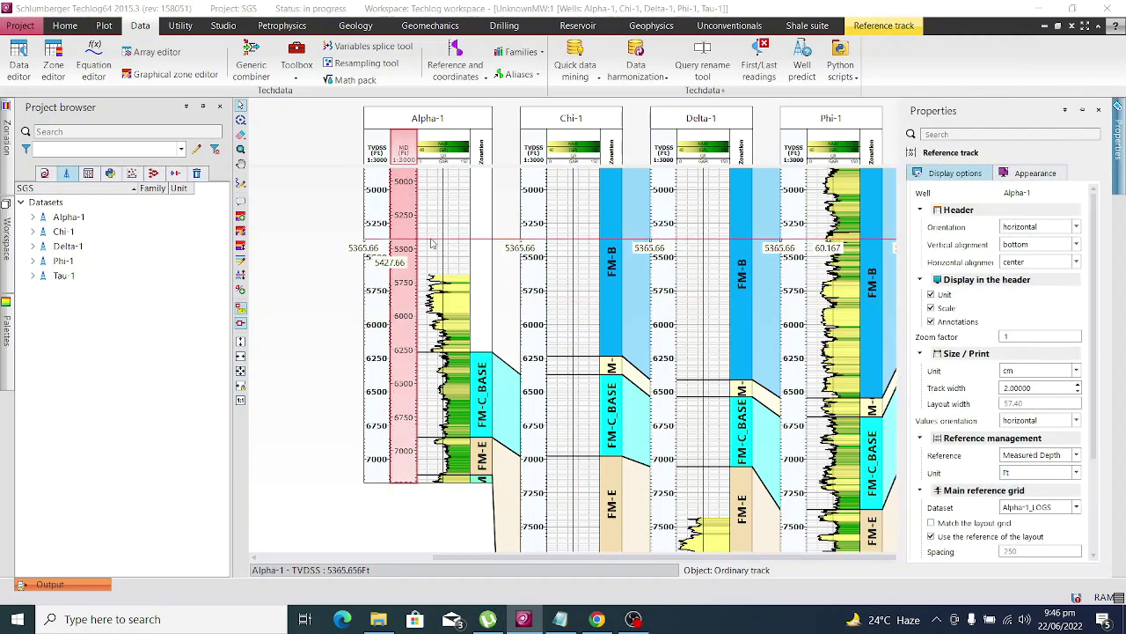
click(297, 235)
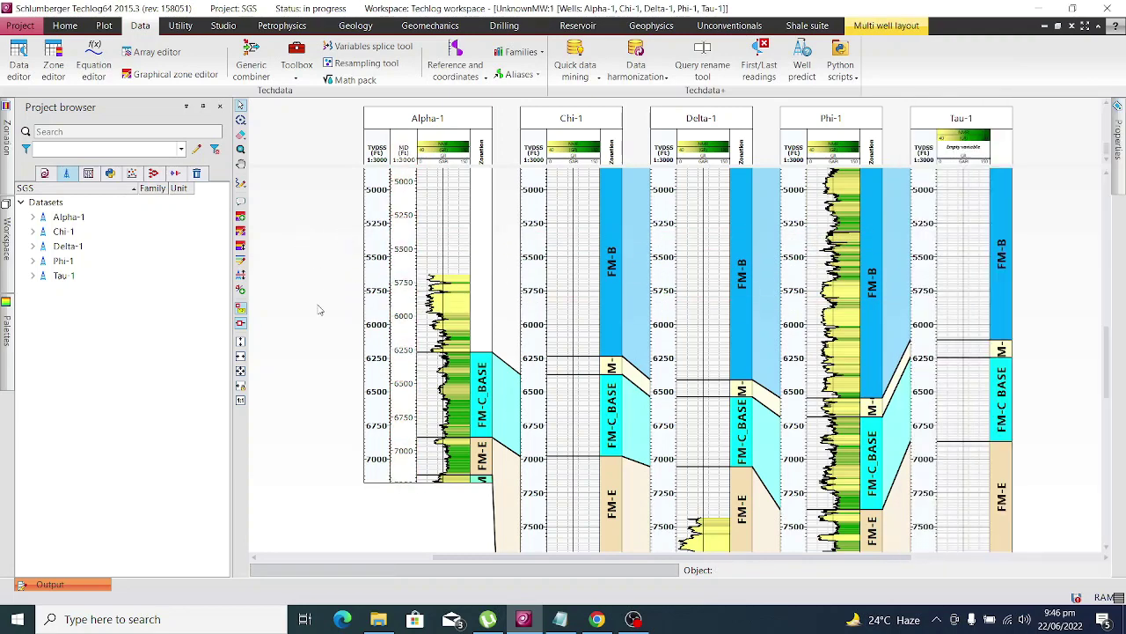
scroll(416, 365, up, 5)
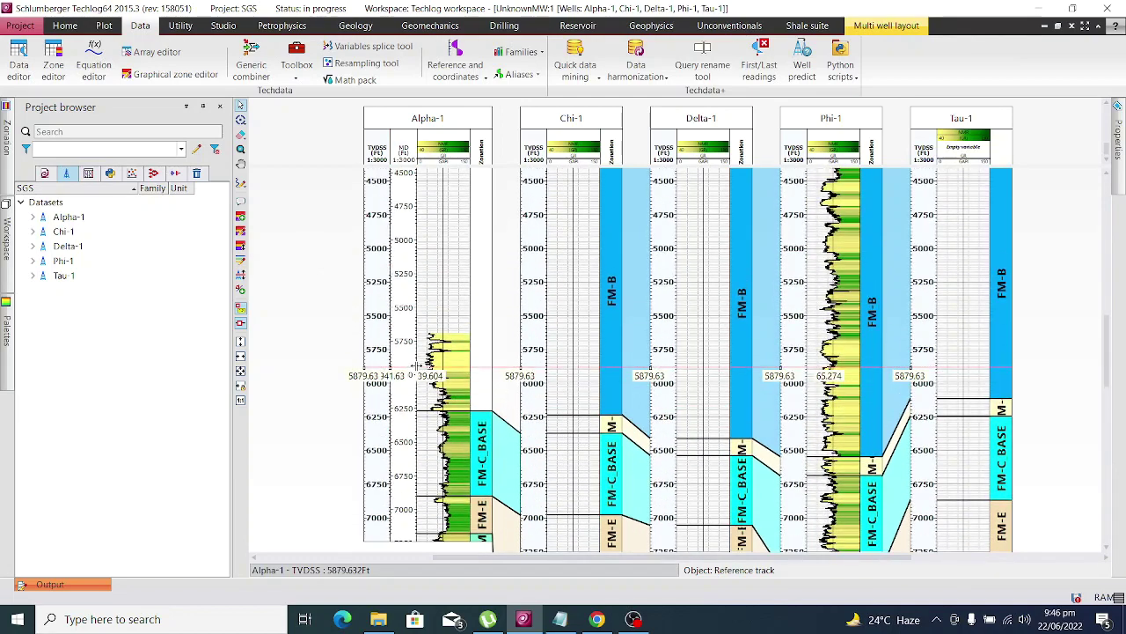
scroll(416, 365, up, 1)
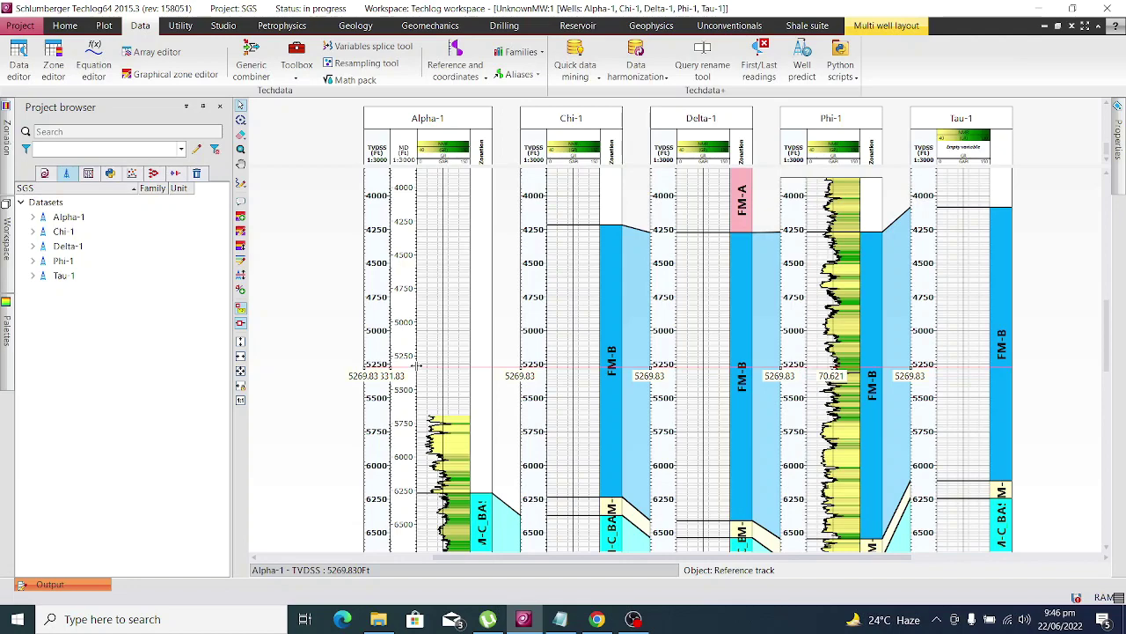
scroll(416, 365, up, 3)
scroll(420, 365, up, 1)
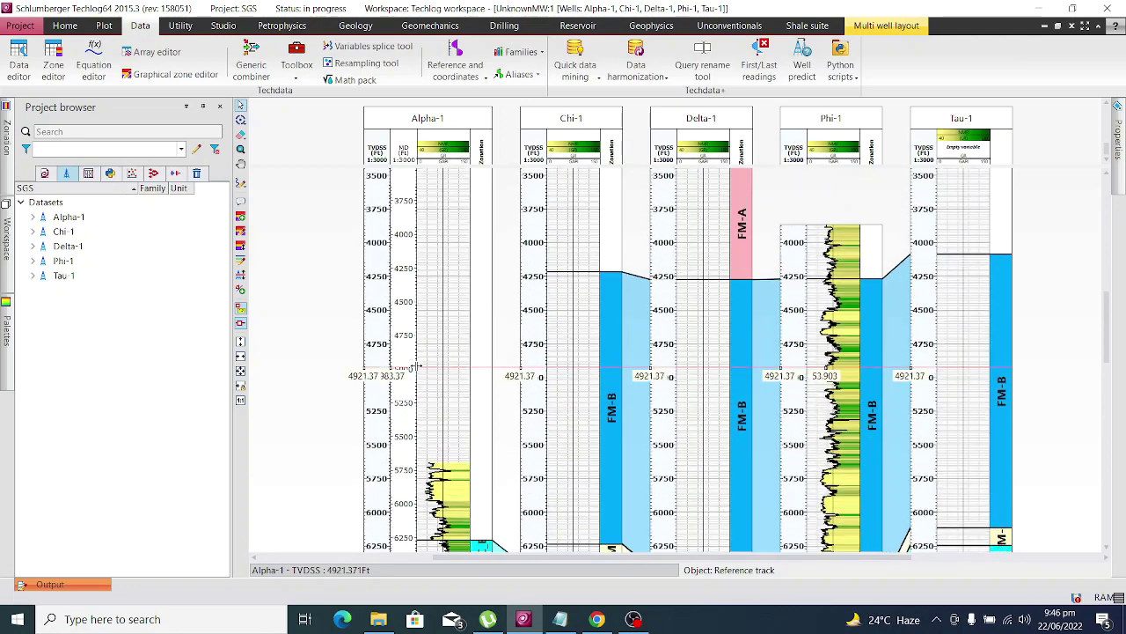
scroll(549, 328, down, 10)
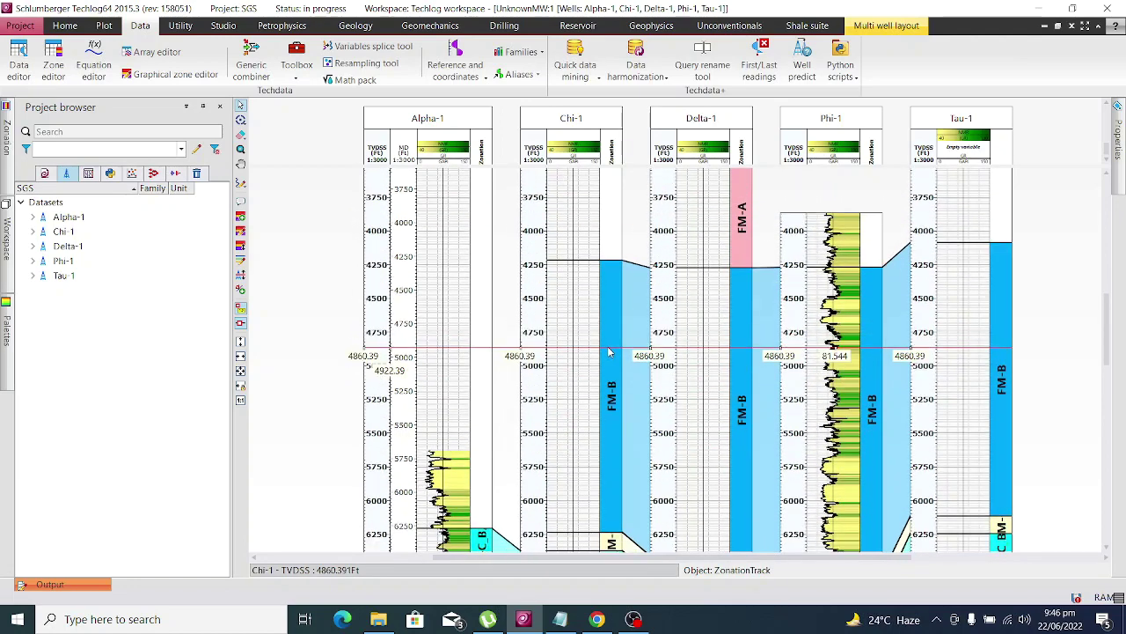
scroll(610, 353, down, 7)
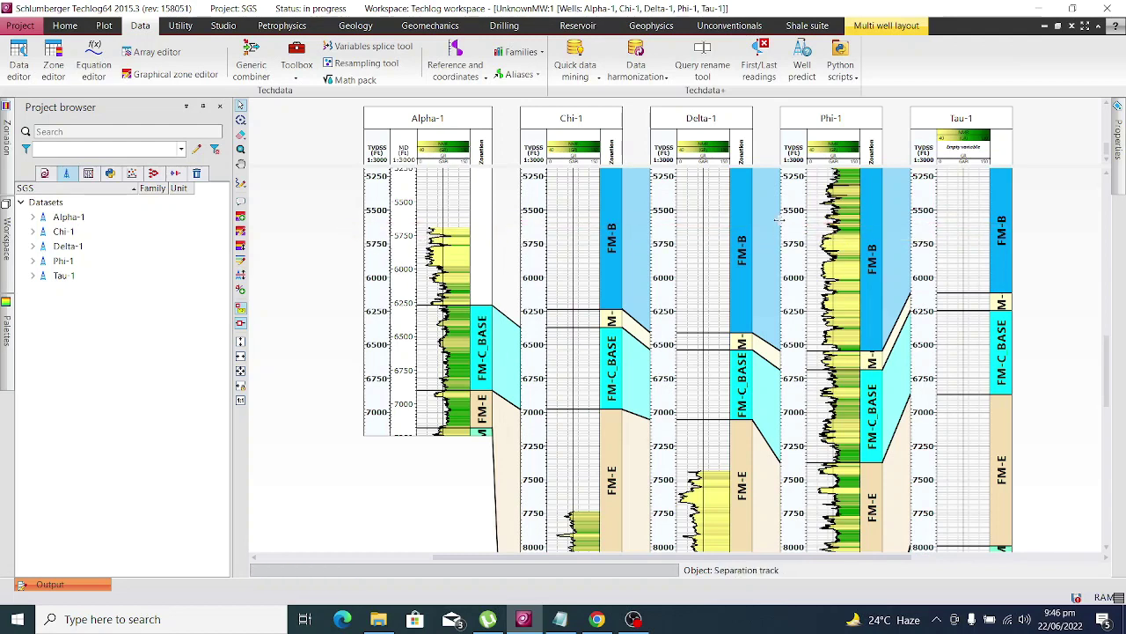
scroll(968, 352, down, 2)
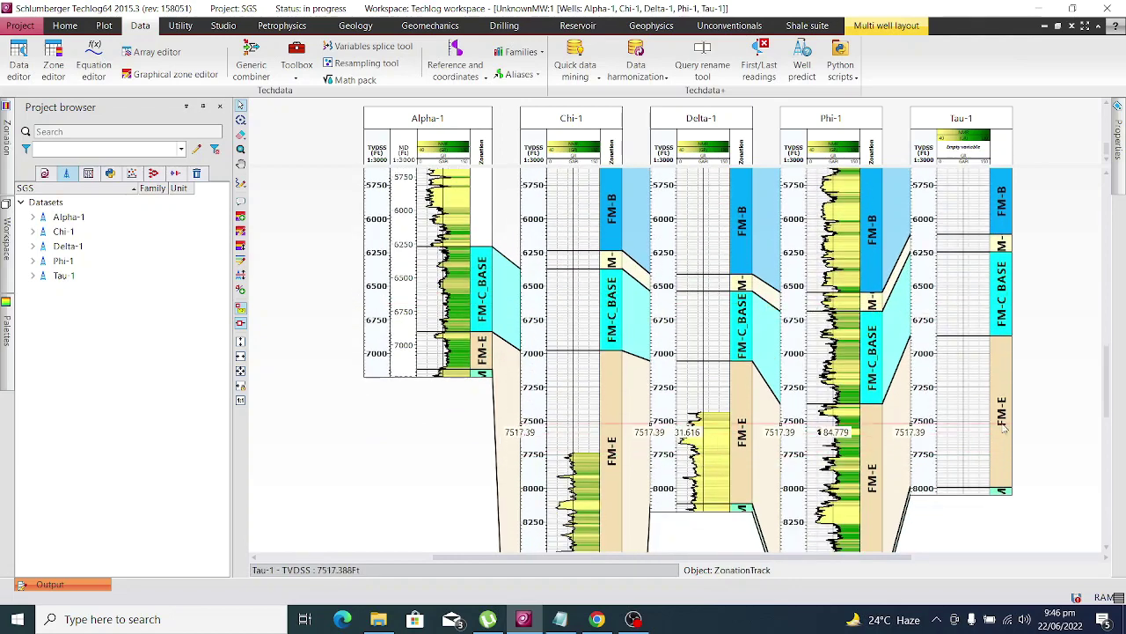
click(1006, 382)
right_click(1006, 382)
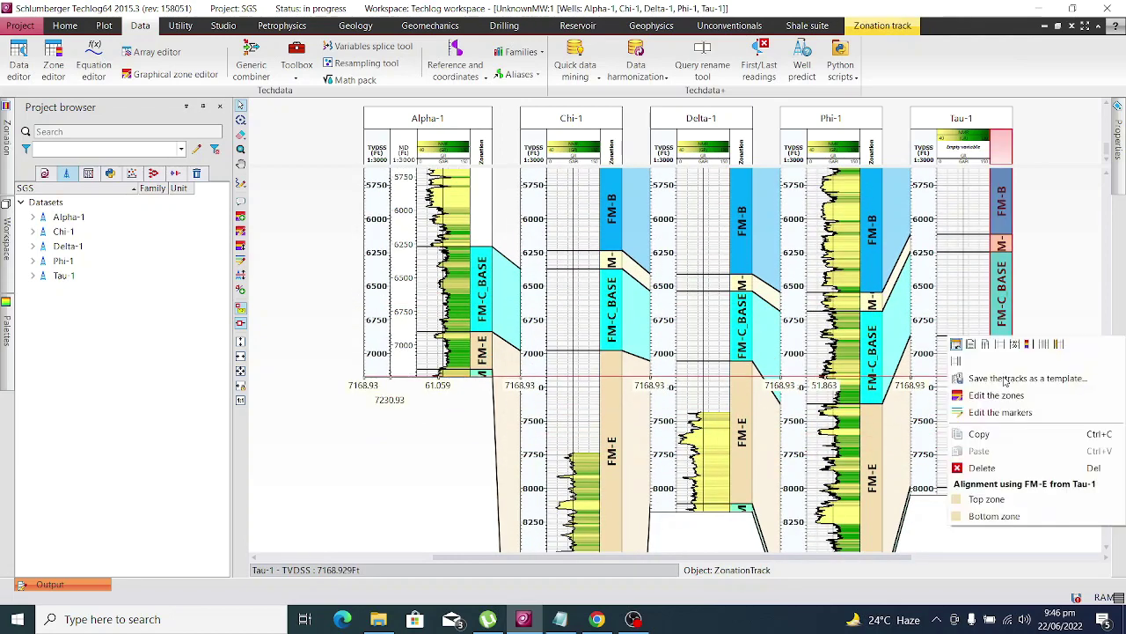
click(986, 499)
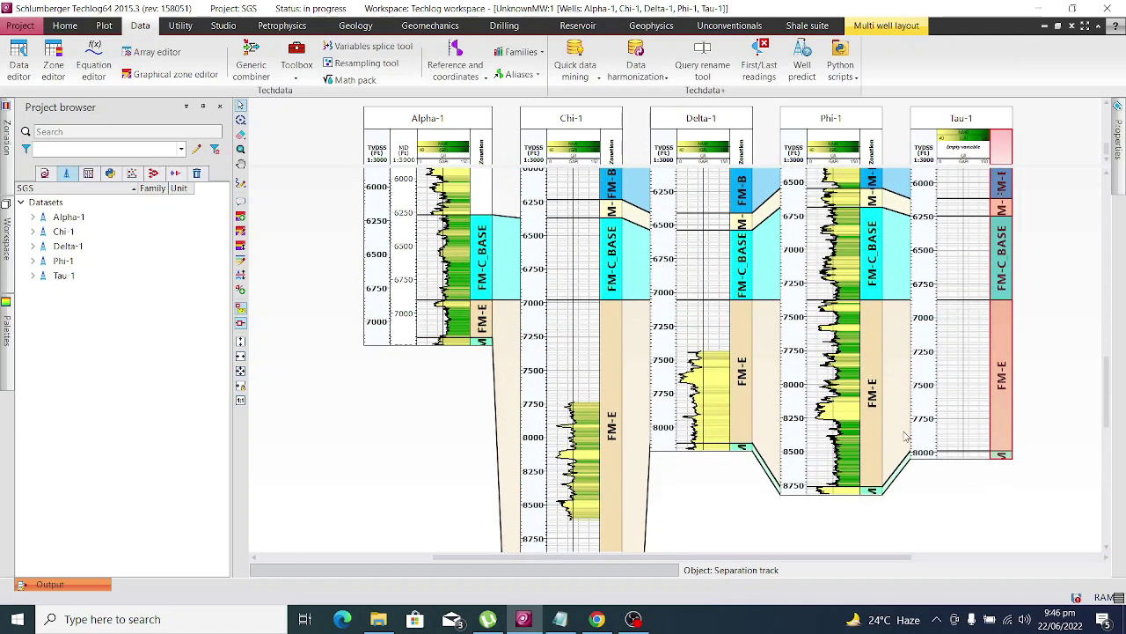
right_click(951, 344)
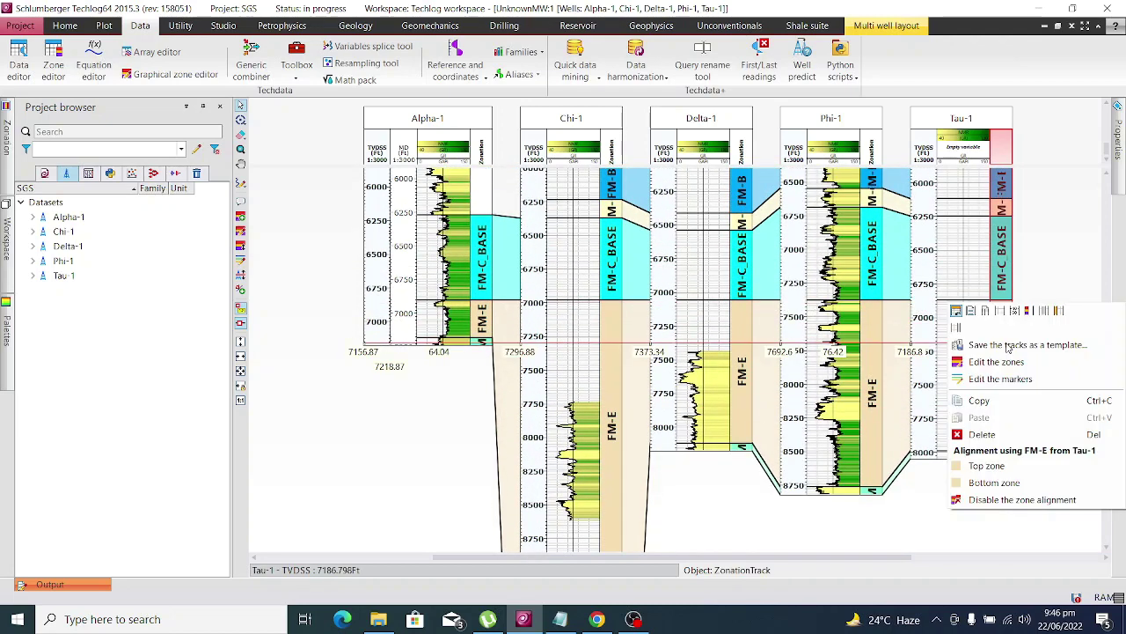
click(988, 500)
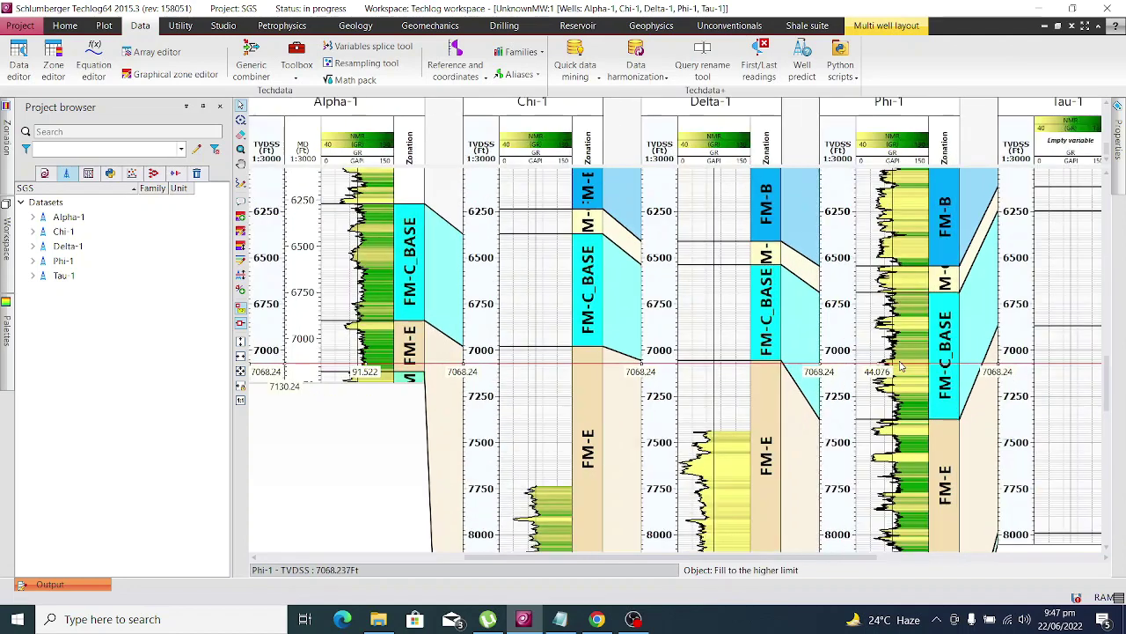
scroll(904, 370, down, 3)
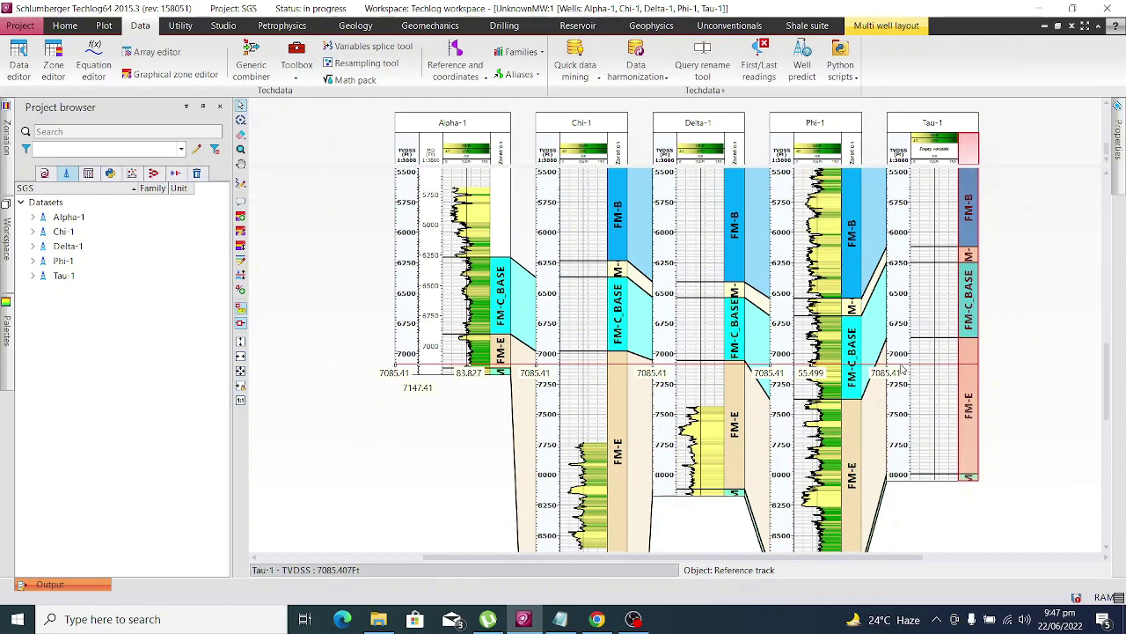